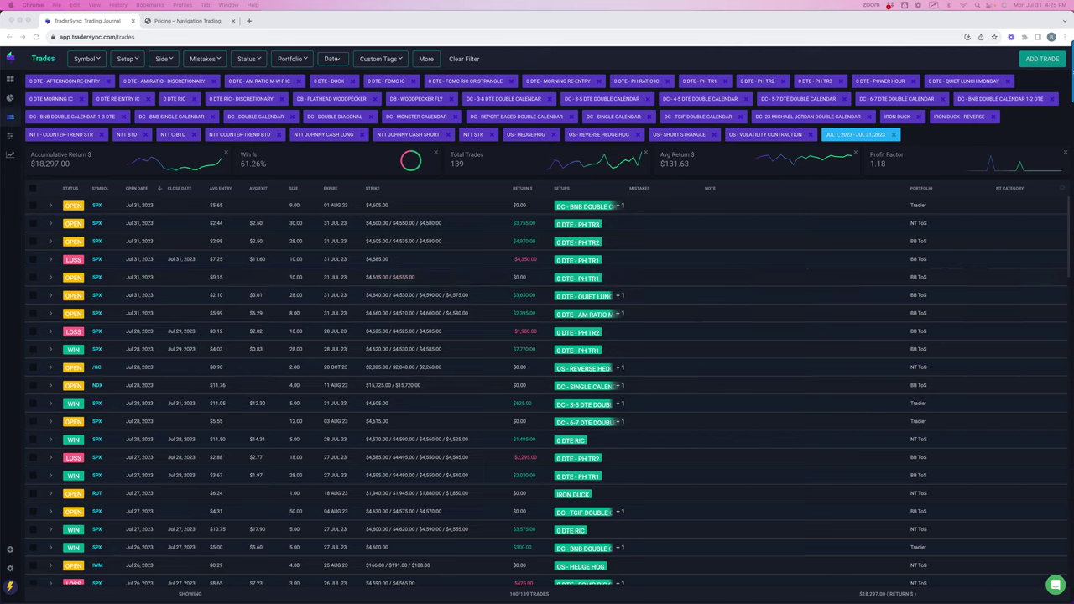
Bring the Discord window with the July 2023 monthly results image ($3,013.00 total P/L) to the front
{"action": "key", "text": "super+Tab"}
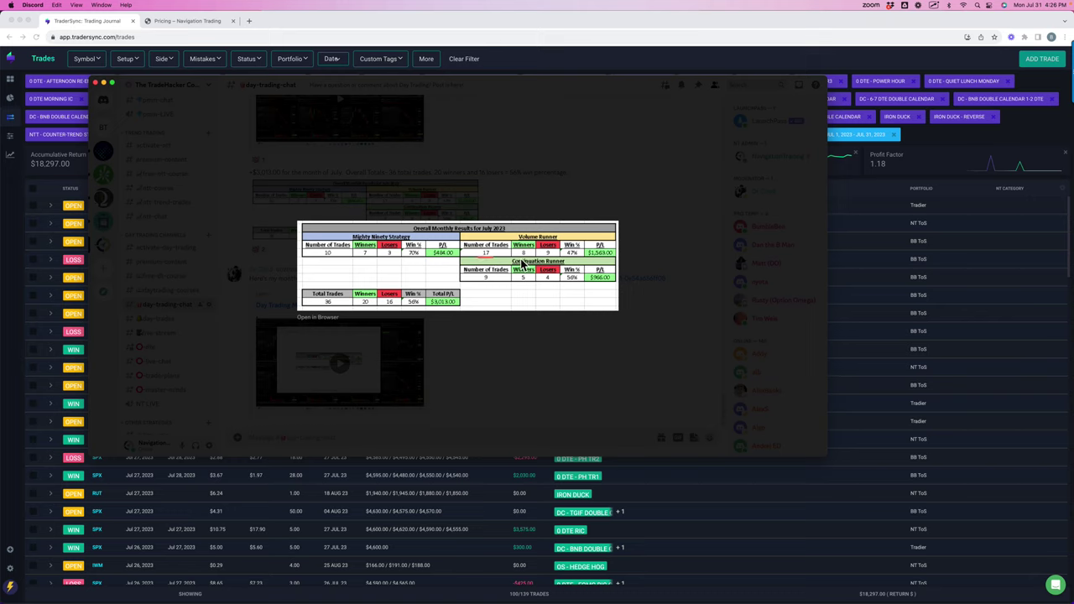
Mark Volume Runner's 8 winners, Continuation Runner's trades and $966.00 P/L, 20 winners and total P/L
{"action": "left_click_drag", "start_coordinate": [521, 262], "coordinate": [534, 257]}
{"action": "left_click_drag", "start_coordinate": [480, 284], "coordinate": [505, 282]}
{"action": "left_click_drag", "start_coordinate": [594, 283], "coordinate": [614, 282]}
{"action": "left_click_drag", "start_coordinate": [357, 309], "coordinate": [377, 307]}
{"action": "left_click_drag", "start_coordinate": [463, 291], "coordinate": [463, 292]}
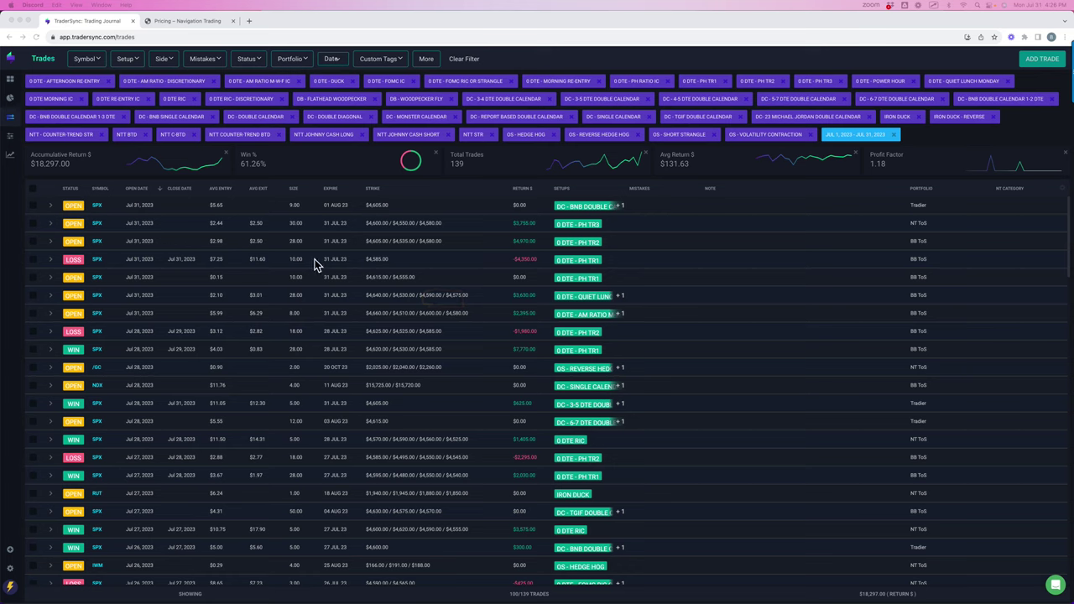
{"action": "left_click_drag", "start_coordinate": [33, 173], "coordinate": [74, 172]}
{"action": "left_click_drag", "start_coordinate": [244, 173], "coordinate": [270, 173]}
{"action": "left_click_drag", "start_coordinate": [454, 171], "coordinate": [467, 170]}
{"action": "left_click_drag", "start_coordinate": [873, 173], "coordinate": [895, 170]}
Clear the setup filter and tick Afternoon Re-entry, both AM Ratio setups, Duck and FOMC IC
{"action": "left_click", "coordinate": [139, 65]}
{"action": "left_click", "coordinate": [123, 79]}
{"action": "left_click", "coordinate": [123, 78]}
{"action": "left_click", "coordinate": [126, 92]}
{"action": "left_click", "coordinate": [126, 103]}
{"action": "left_click", "coordinate": [126, 115]}
{"action": "left_click", "coordinate": [126, 126]}
{"action": "left_click", "coordinate": [126, 137]}
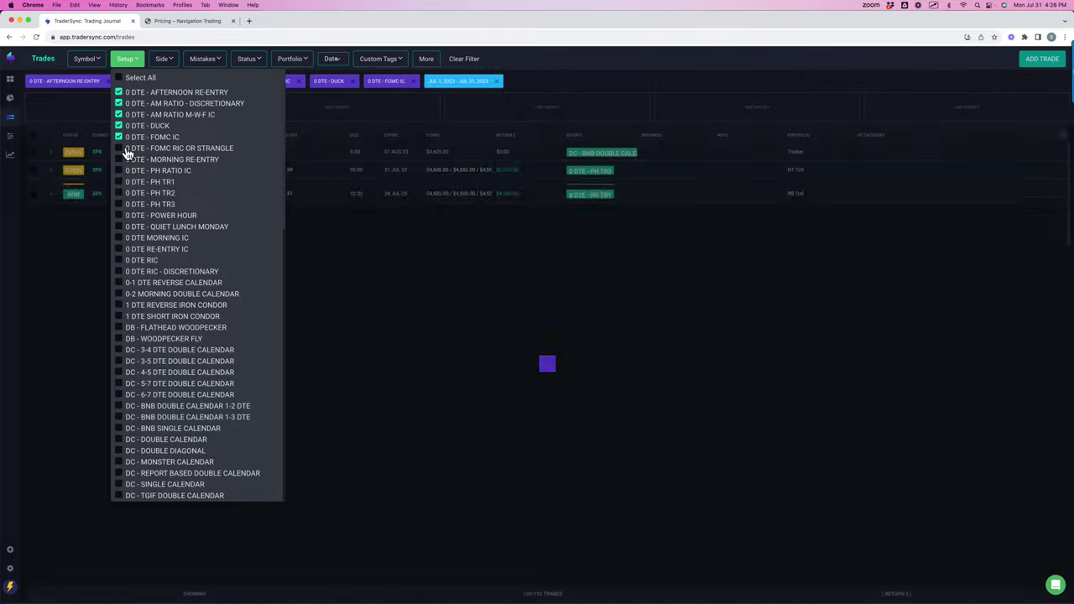
Add FOMC RIC/Strangle, Morning Re-entry, PH Ratio IC and PH TR1–TR3, reload, and underline $27,310.00
{"action": "left_click", "coordinate": [126, 148]}
{"action": "left_click", "coordinate": [125, 159]}
{"action": "left_click", "coordinate": [126, 170]}
{"action": "left_click", "coordinate": [126, 182]}
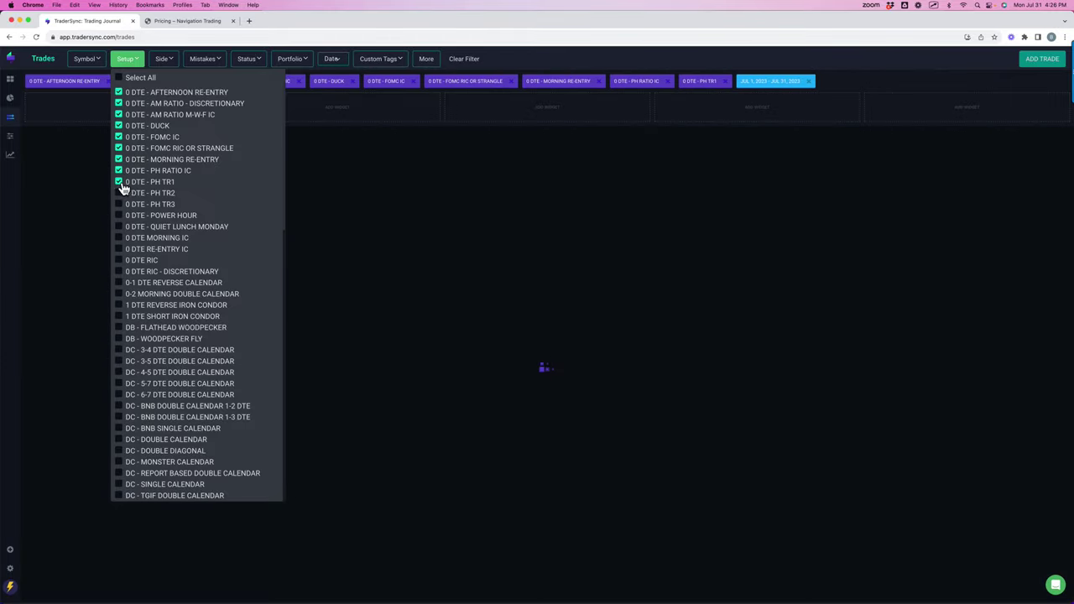
{"action": "left_click", "coordinate": [124, 193]}
{"action": "left_click", "coordinate": [125, 204]}
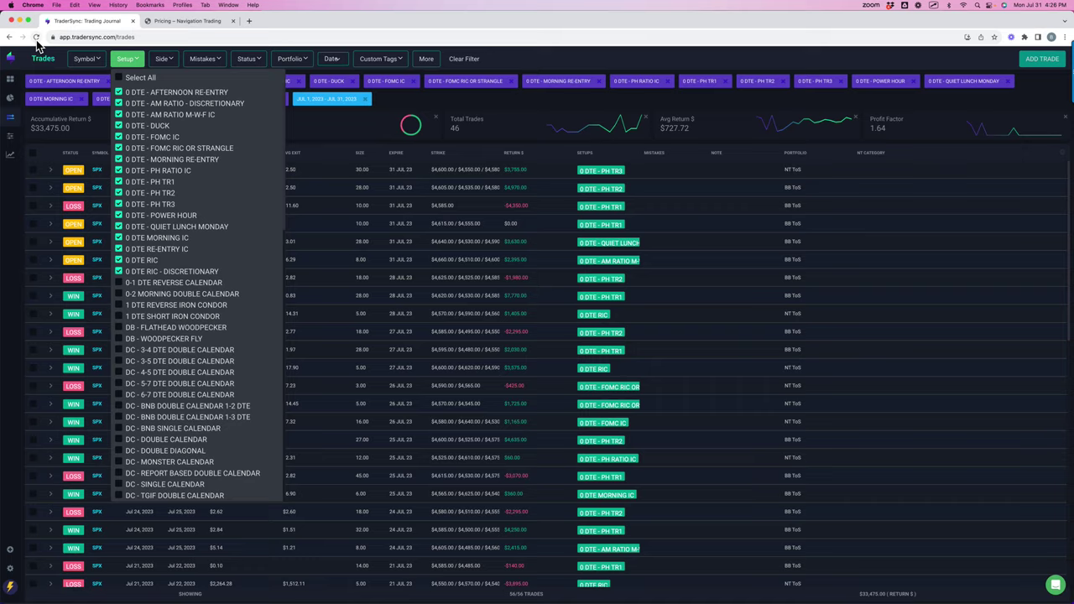
{"action": "left_click", "coordinate": [36, 39]}
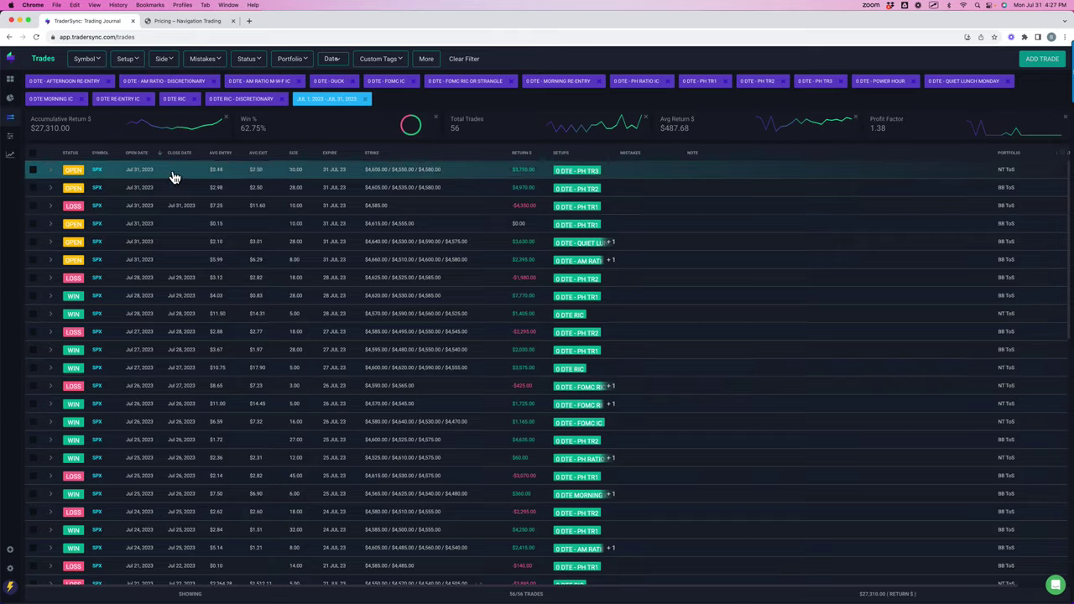
{"action": "left_click_drag", "start_coordinate": [32, 137], "coordinate": [76, 136]}
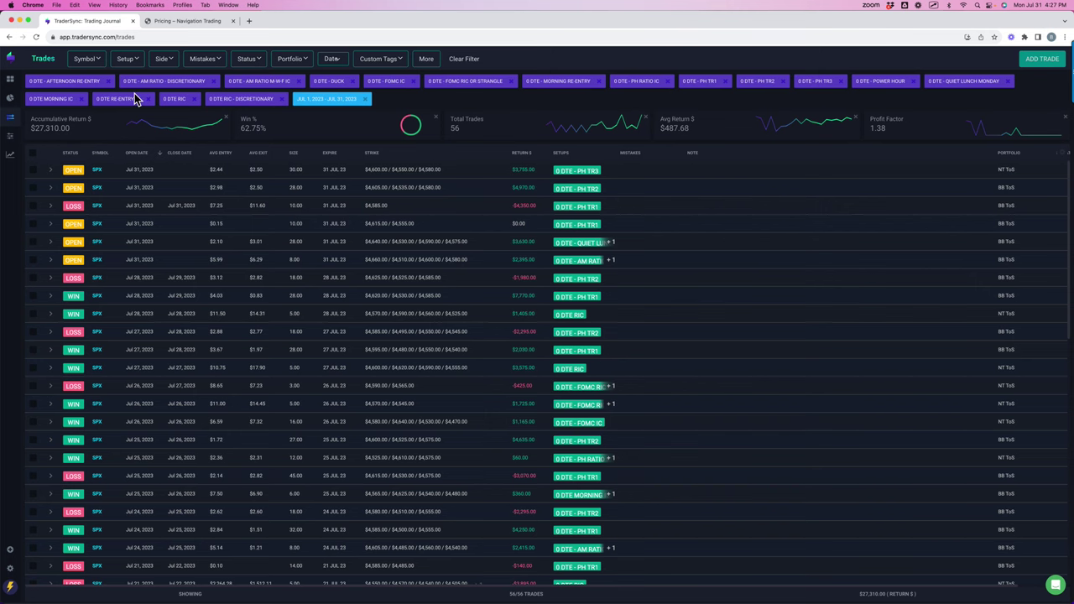
Narrow the setup filter to 0 DTE AM Ratio Discretionary and AM Ratio M-W-F IC only
{"action": "left_click", "coordinate": [126, 59]}
{"action": "left_click", "coordinate": [125, 84]}
{"action": "left_click", "coordinate": [125, 87]}
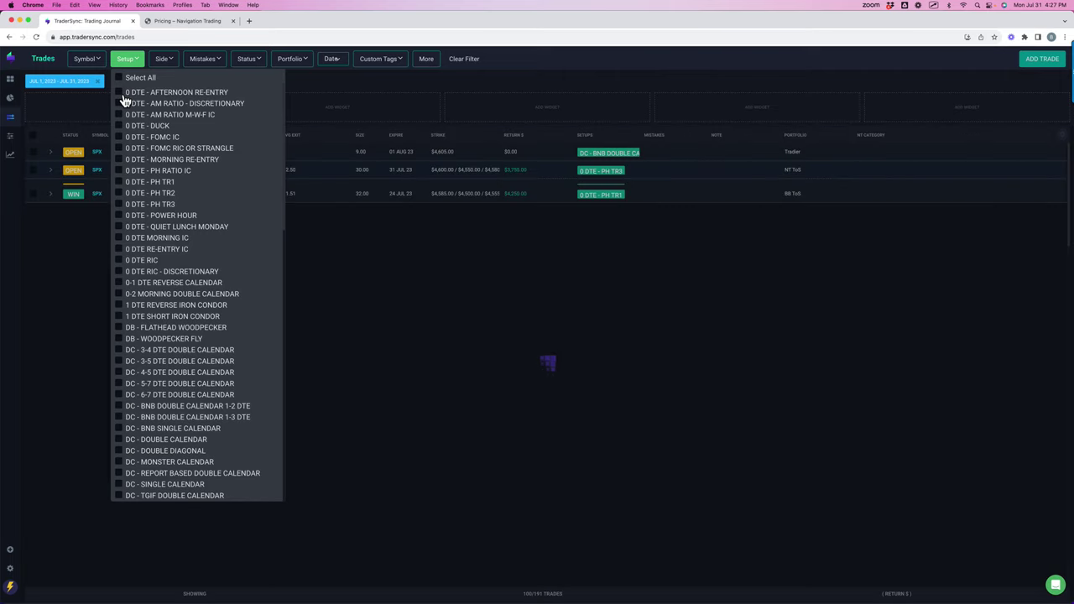
{"action": "left_click", "coordinate": [123, 97]}
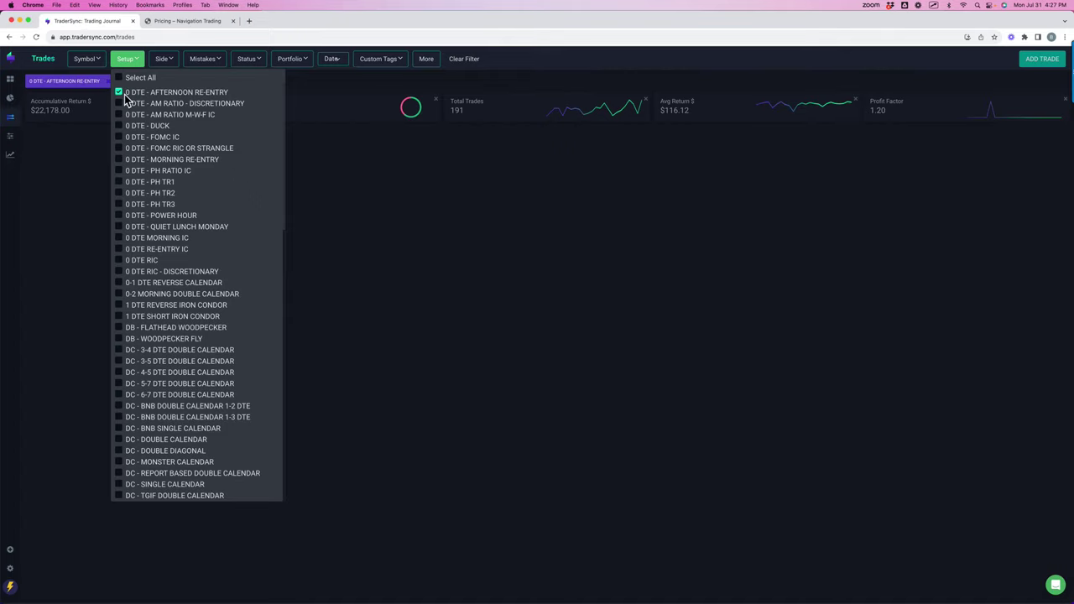
{"action": "left_click", "coordinate": [119, 92]}
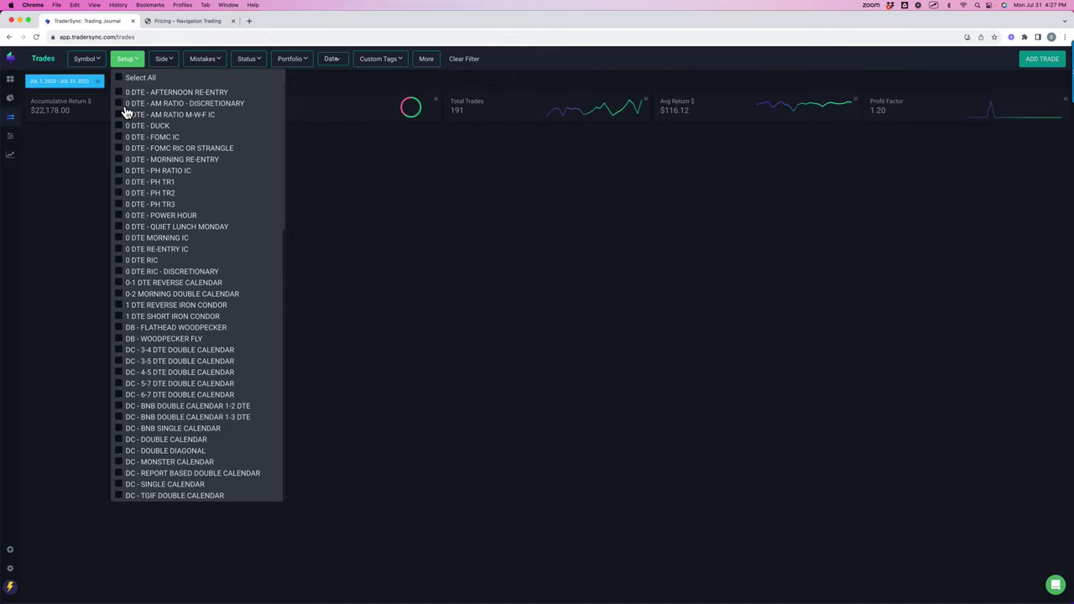
{"action": "left_click", "coordinate": [119, 103]}
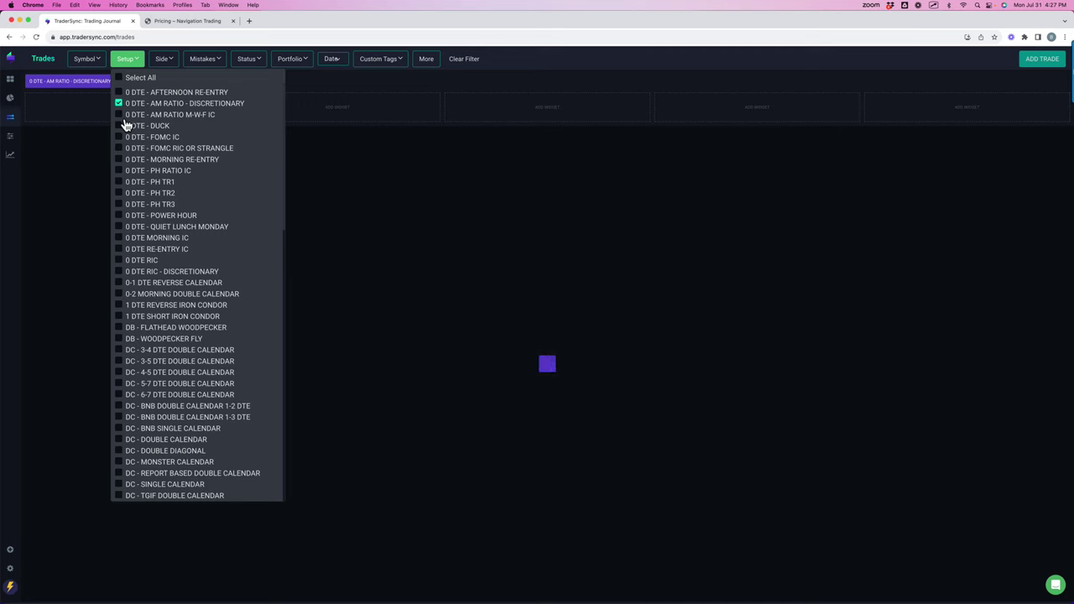
{"action": "left_click", "coordinate": [120, 115]}
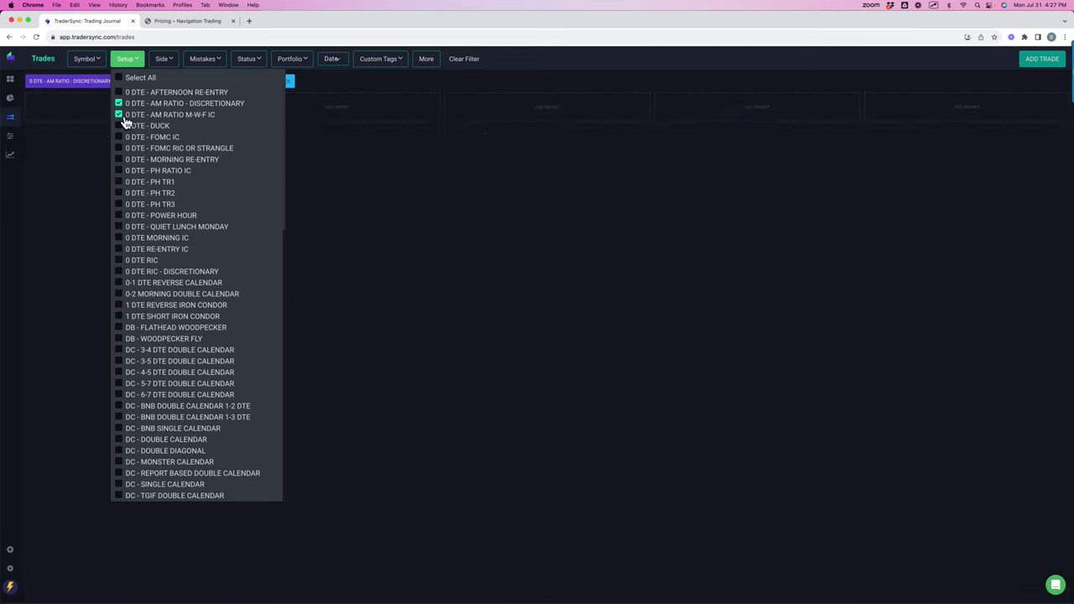
{"action": "left_click", "coordinate": [379, 310]}
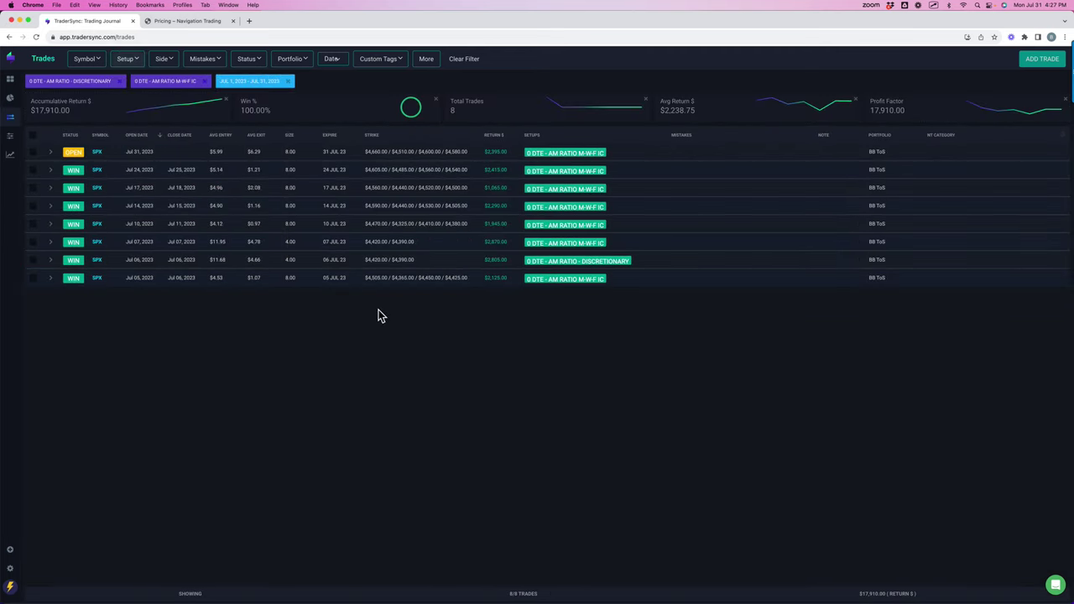
Circle the Jul 06 $2,805 return, the open trade's status and the Jul 31 $2,395.00 return
{"action": "mouse_move", "coordinate": [504, 275]}
{"action": "left_mouse_down"}
{"action": "mouse_move", "coordinate": [494, 273]}
{"action": "mouse_move", "coordinate": [511, 271]}
{"action": "mouse_move", "coordinate": [493, 261]}
{"action": "mouse_move", "coordinate": [496, 269]}
{"action": "left_mouse_up"}
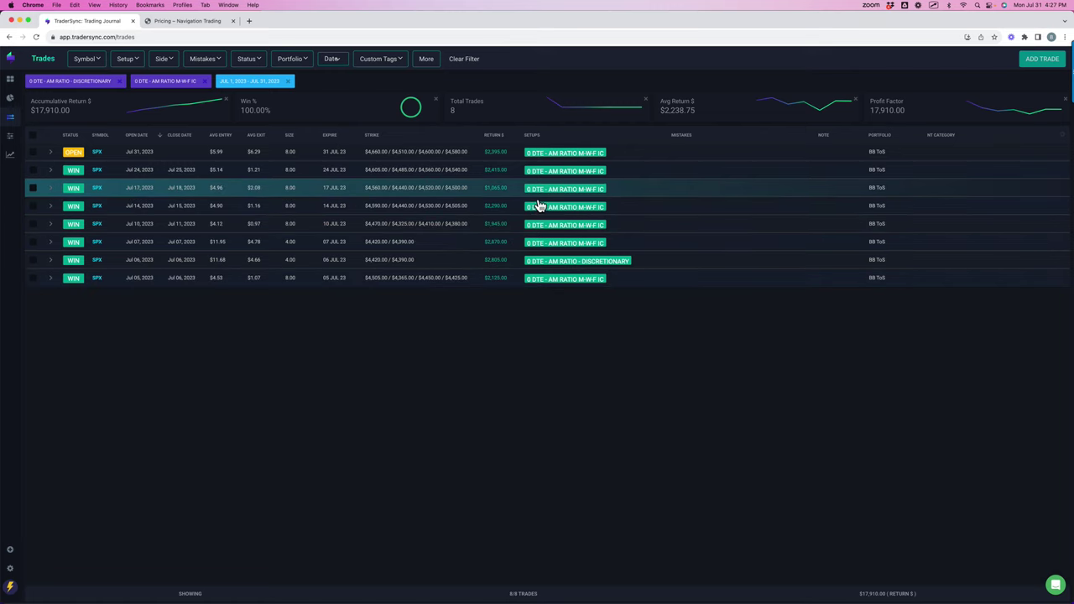
{"action": "mouse_move", "coordinate": [95, 150]}
{"action": "left_mouse_down"}
{"action": "mouse_move", "coordinate": [64, 160]}
{"action": "mouse_move", "coordinate": [97, 153]}
{"action": "left_mouse_up"}
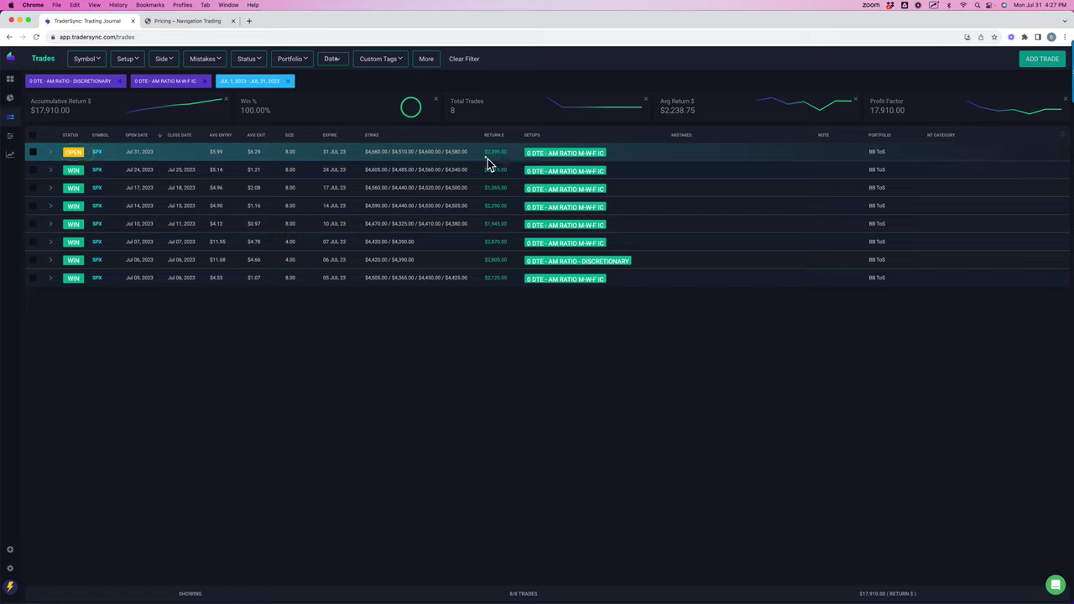
{"action": "mouse_move", "coordinate": [486, 161]}
{"action": "left_mouse_down"}
{"action": "mouse_move", "coordinate": [513, 151]}
{"action": "mouse_move", "coordinate": [483, 147]}
{"action": "mouse_move", "coordinate": [491, 163]}
{"action": "left_mouse_up"}
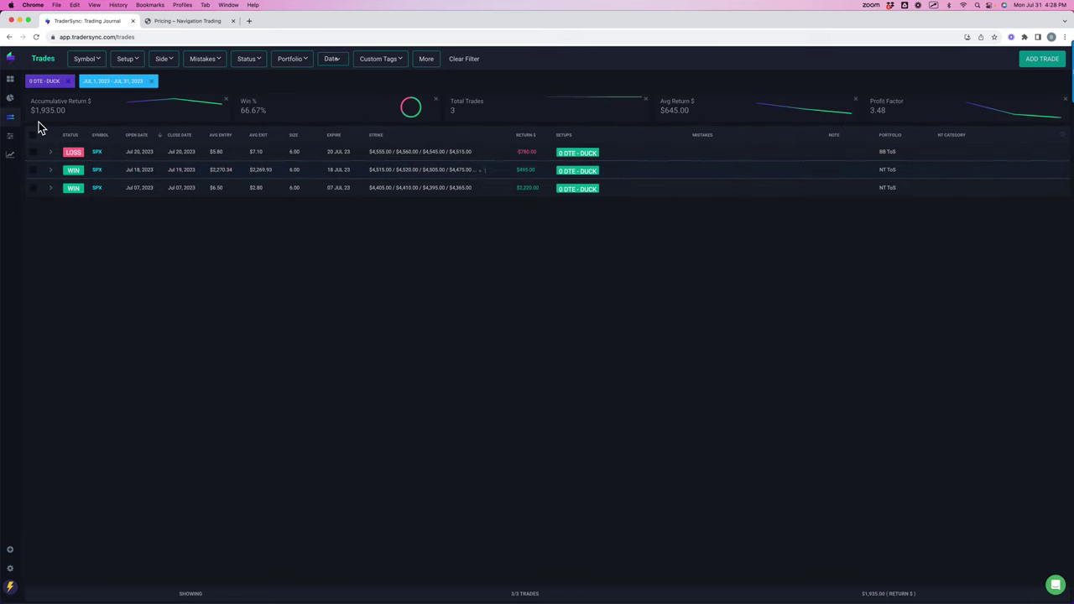
Replace Duck with the FOMC IC and FOMC RIC or Strangle setups in the filter
{"action": "left_click", "coordinate": [133, 60]}
{"action": "left_click", "coordinate": [122, 127]}
{"action": "left_click", "coordinate": [122, 137]}
{"action": "left_click", "coordinate": [119, 148]}
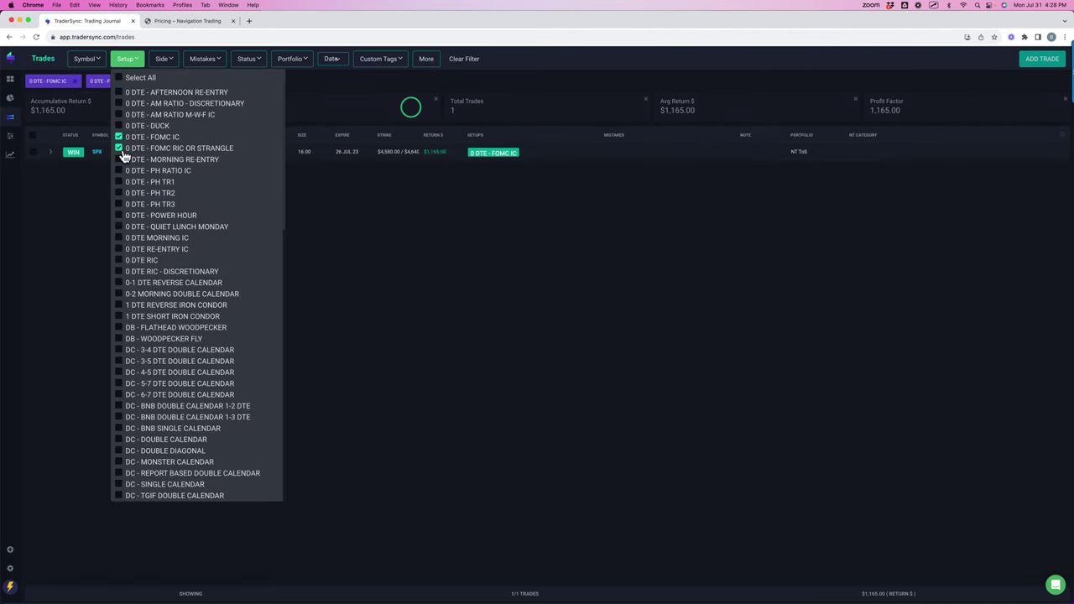
{"action": "left_click", "coordinate": [375, 290]}
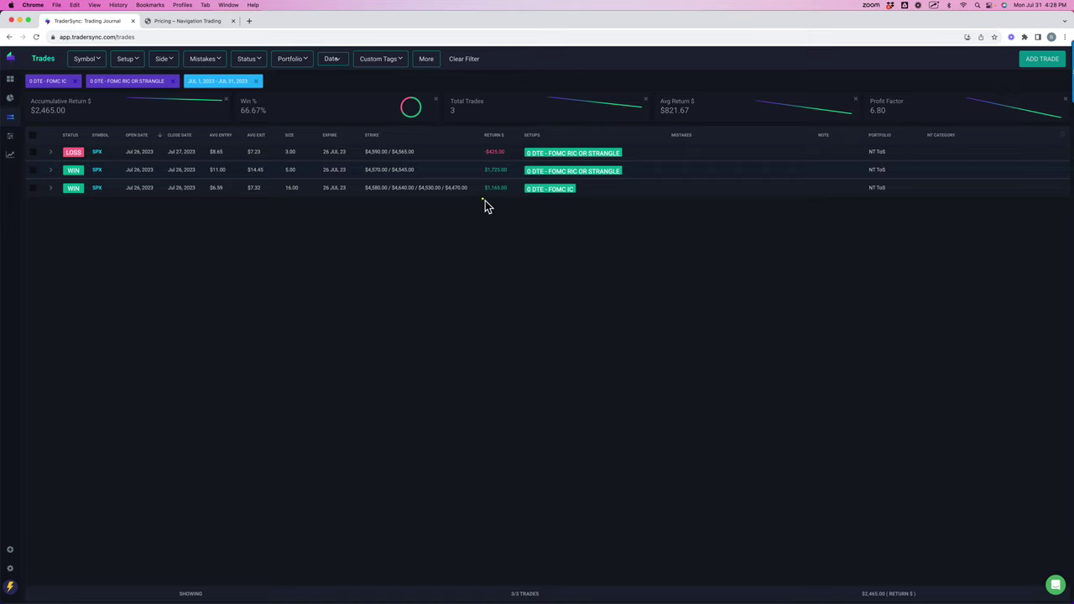
Mark the $1,165.00 and $1,725.00 returns, the losing trade's 3.00 size, and the $2,465.00 total
{"action": "mouse_move", "coordinate": [485, 202]}
{"action": "left_mouse_down"}
{"action": "mouse_move", "coordinate": [514, 192]}
{"action": "mouse_move", "coordinate": [487, 204]}
{"action": "left_mouse_up"}
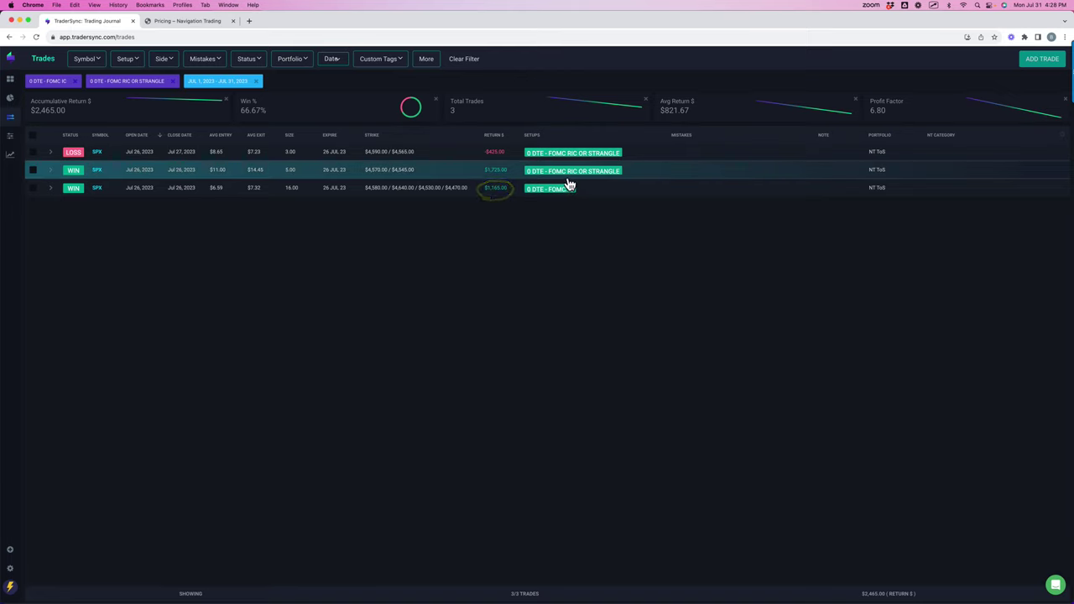
{"action": "mouse_move", "coordinate": [515, 173]}
{"action": "left_mouse_down"}
{"action": "mouse_move", "coordinate": [482, 168]}
{"action": "mouse_move", "coordinate": [514, 178]}
{"action": "left_mouse_up"}
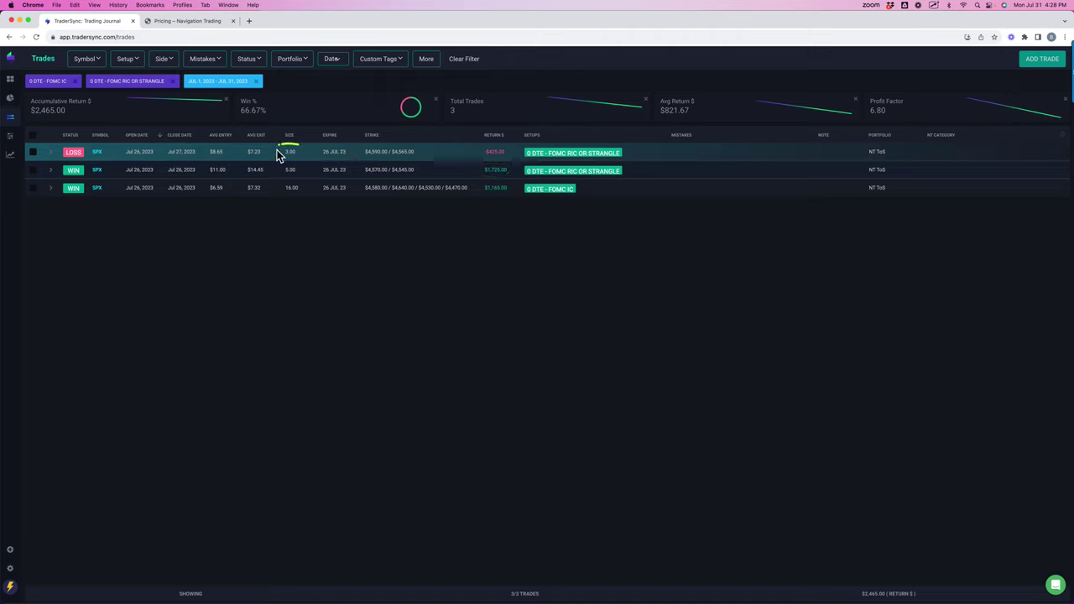
{"action": "left_click_drag", "start_coordinate": [275, 154], "coordinate": [308, 145]}
{"action": "left_click_drag", "start_coordinate": [35, 120], "coordinate": [72, 118]}
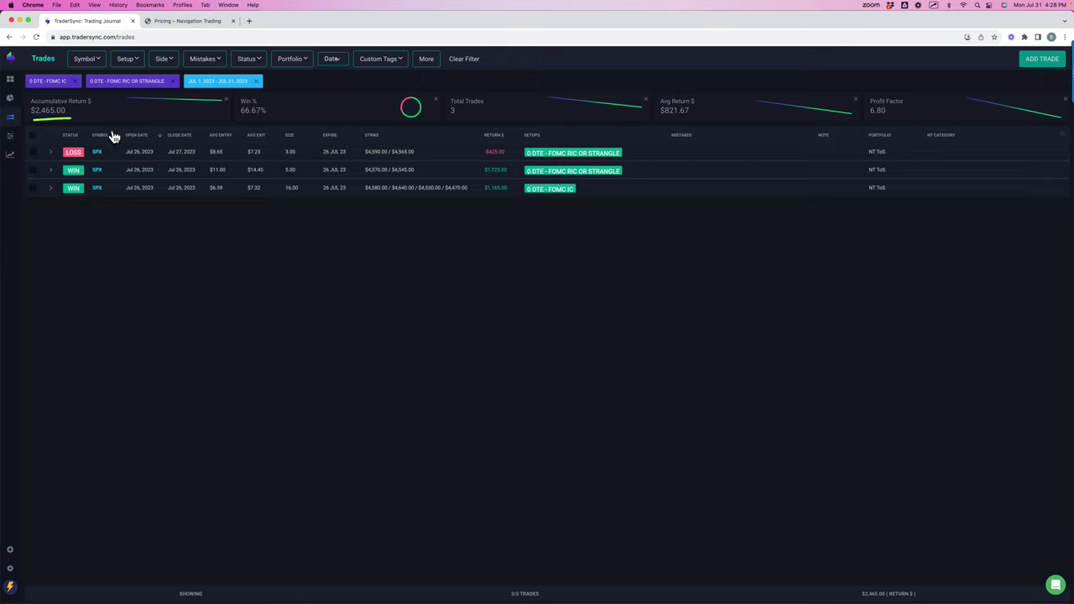
Drop Morning Re-entry from the filter and mark the Power Hour returns and $1,725.00 total
{"action": "left_click", "coordinate": [141, 69]}
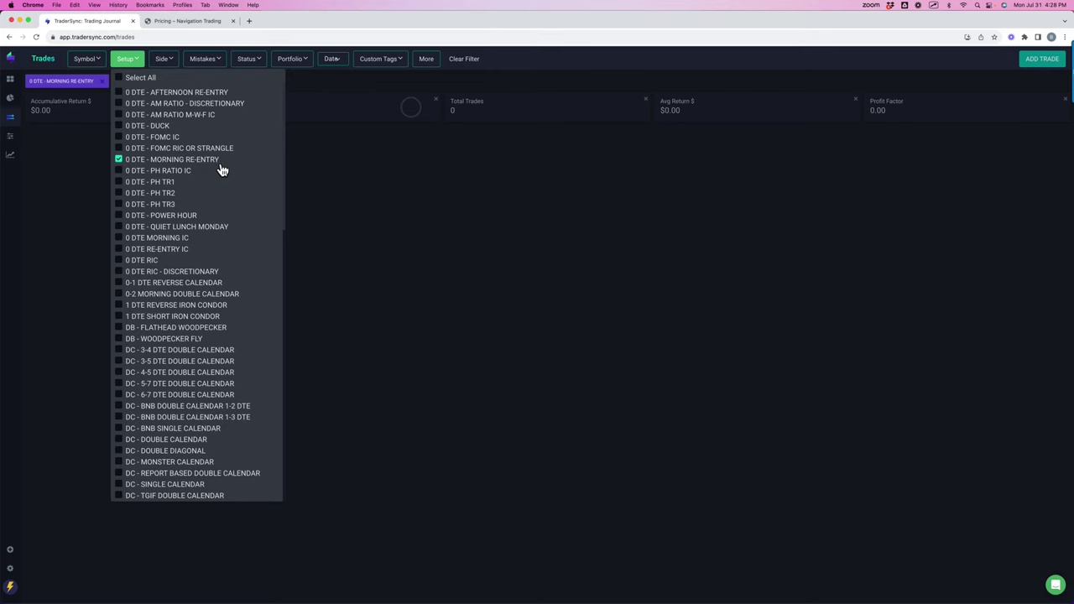
{"action": "left_click", "coordinate": [123, 163]}
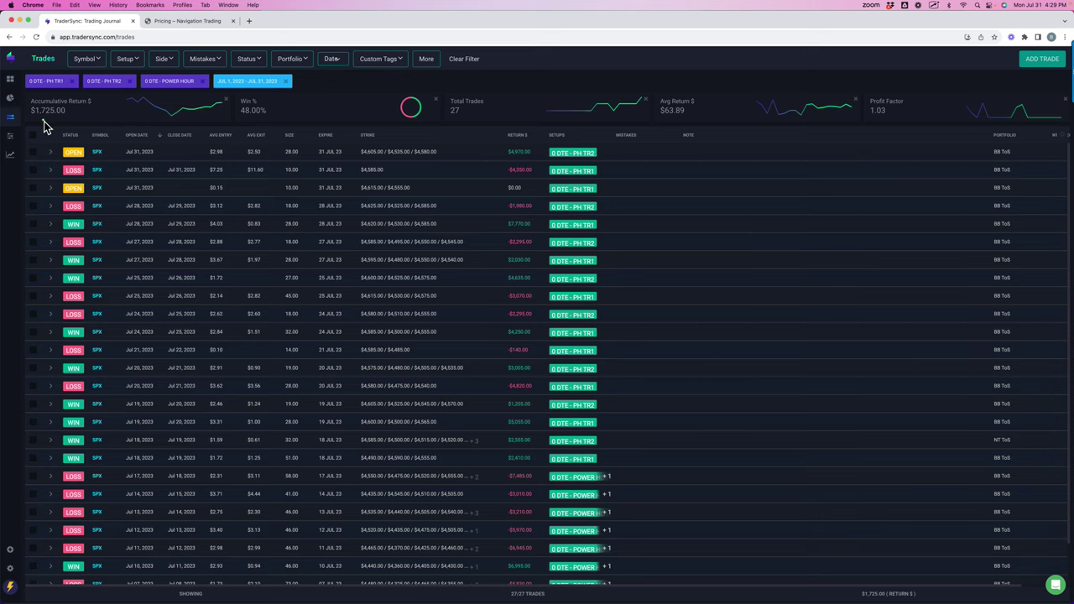
{"action": "mouse_move", "coordinate": [30, 124]}
{"action": "left_mouse_down"}
{"action": "mouse_move", "coordinate": [107, 124]}
{"action": "mouse_move", "coordinate": [104, 99]}
{"action": "mouse_move", "coordinate": [35, 97]}
{"action": "mouse_move", "coordinate": [28, 125]}
{"action": "left_mouse_up"}
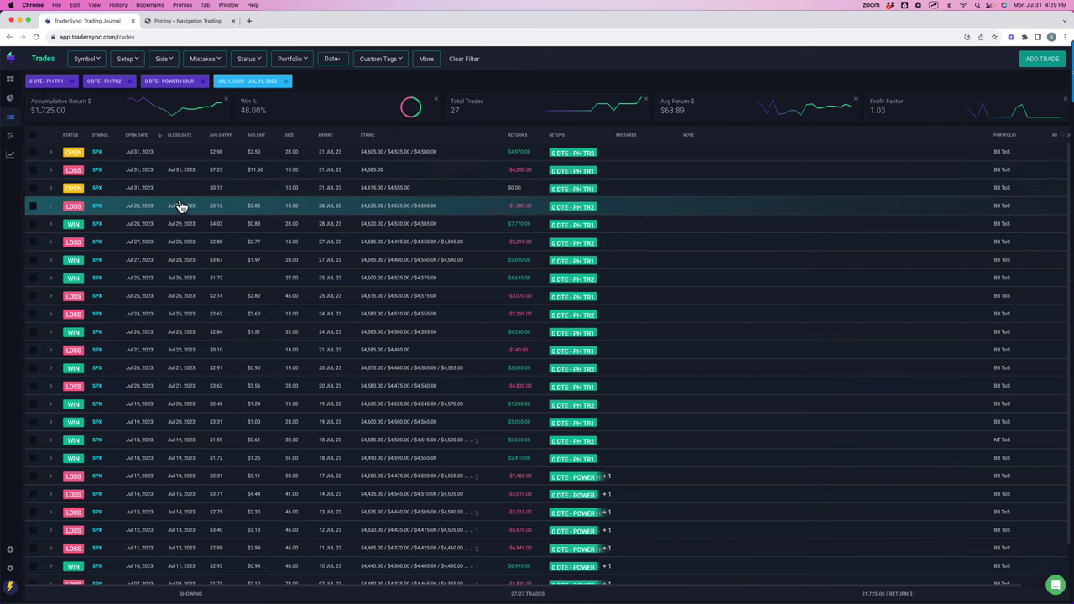
{"action": "scroll", "coordinate": [193, 223], "scroll_direction": "down", "scroll_amount": 2}
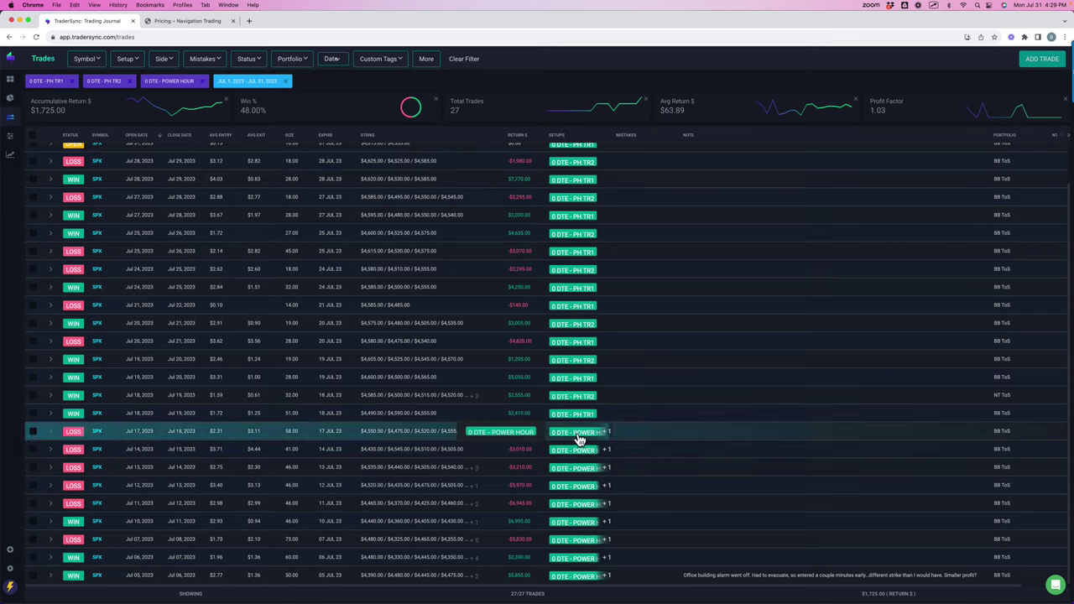
{"action": "mouse_move", "coordinate": [543, 431]}
{"action": "left_mouse_down"}
{"action": "mouse_move", "coordinate": [499, 460]}
{"action": "mouse_move", "coordinate": [505, 521]}
{"action": "mouse_move", "coordinate": [537, 516]}
{"action": "mouse_move", "coordinate": [545, 430]}
{"action": "left_mouse_up"}
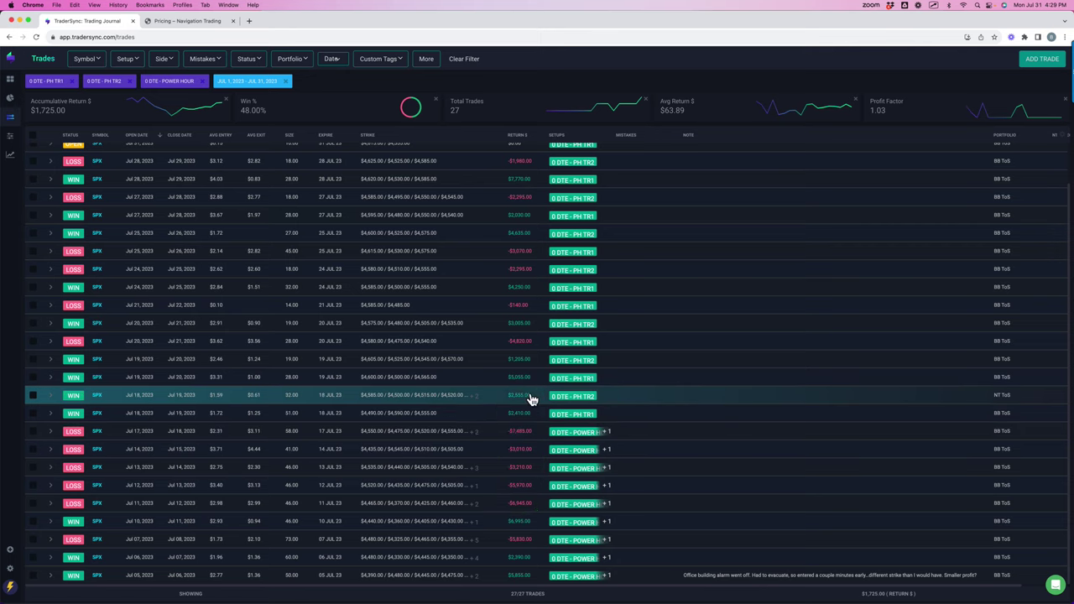
{"action": "left_click_drag", "start_coordinate": [36, 123], "coordinate": [64, 120]}
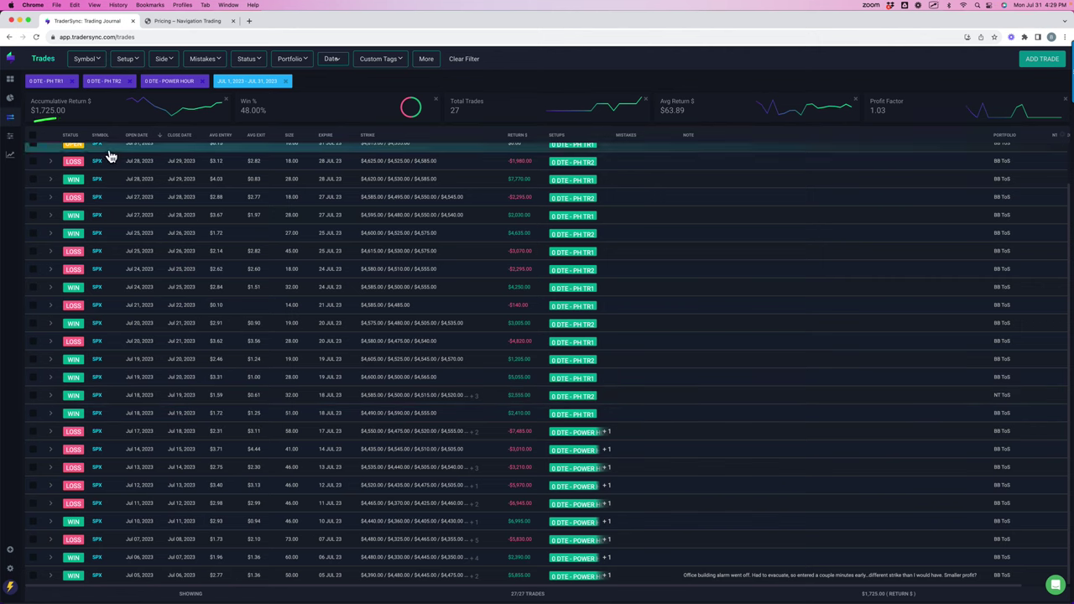
Filter to PH Ratio IC and PH TR3, circling the $5,450.00, $3,755.00 and $1,635.00 returns
{"action": "left_click", "coordinate": [139, 62]}
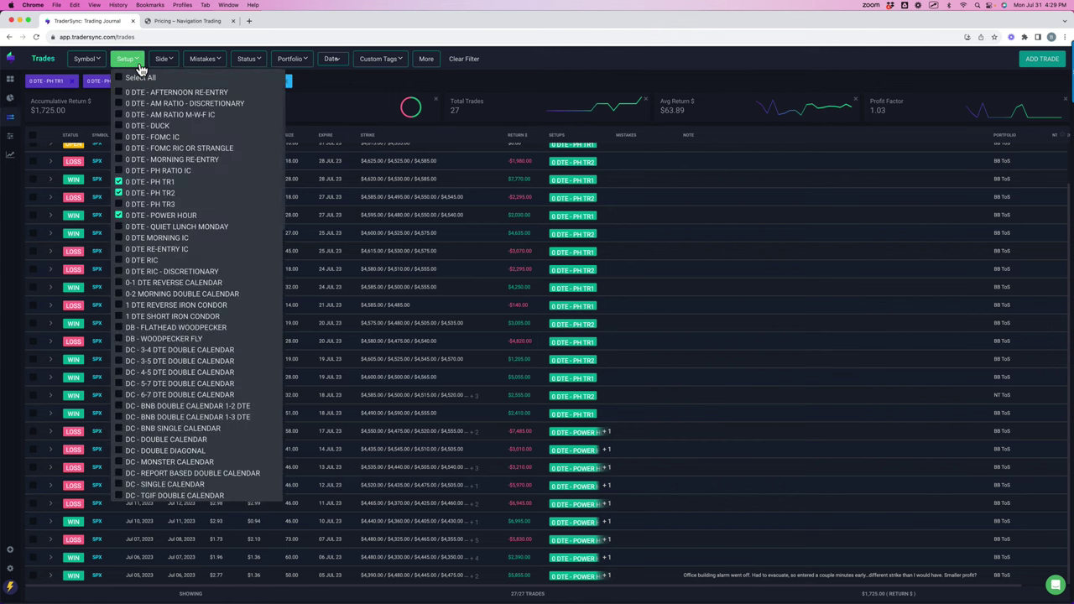
{"action": "left_click", "coordinate": [122, 171]}
{"action": "left_click", "coordinate": [124, 181]}
{"action": "left_click", "coordinate": [124, 192]}
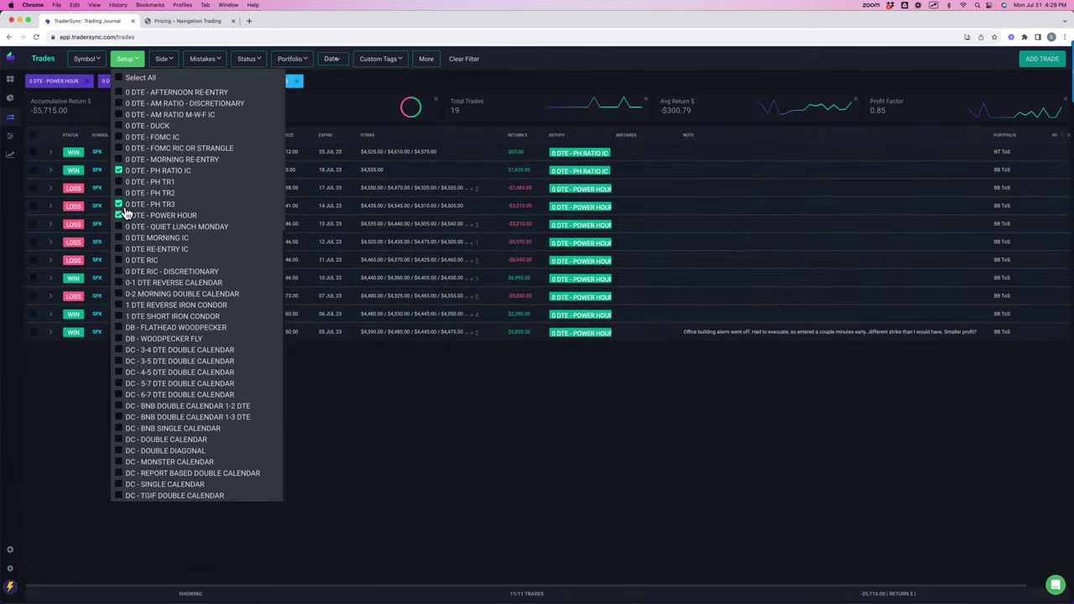
{"action": "left_click", "coordinate": [124, 205]}
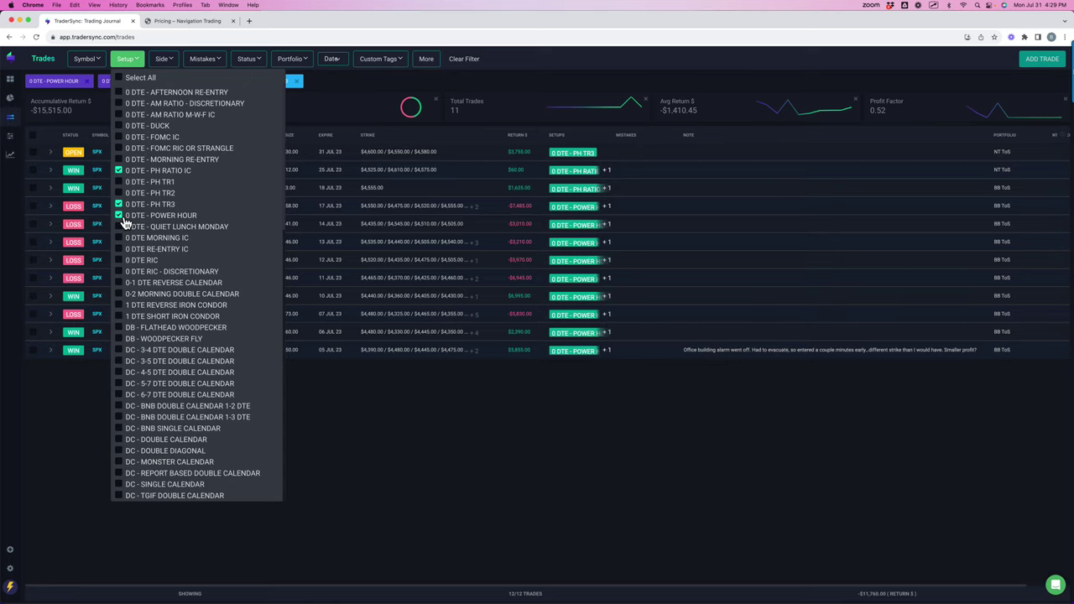
{"action": "left_click", "coordinate": [122, 217]}
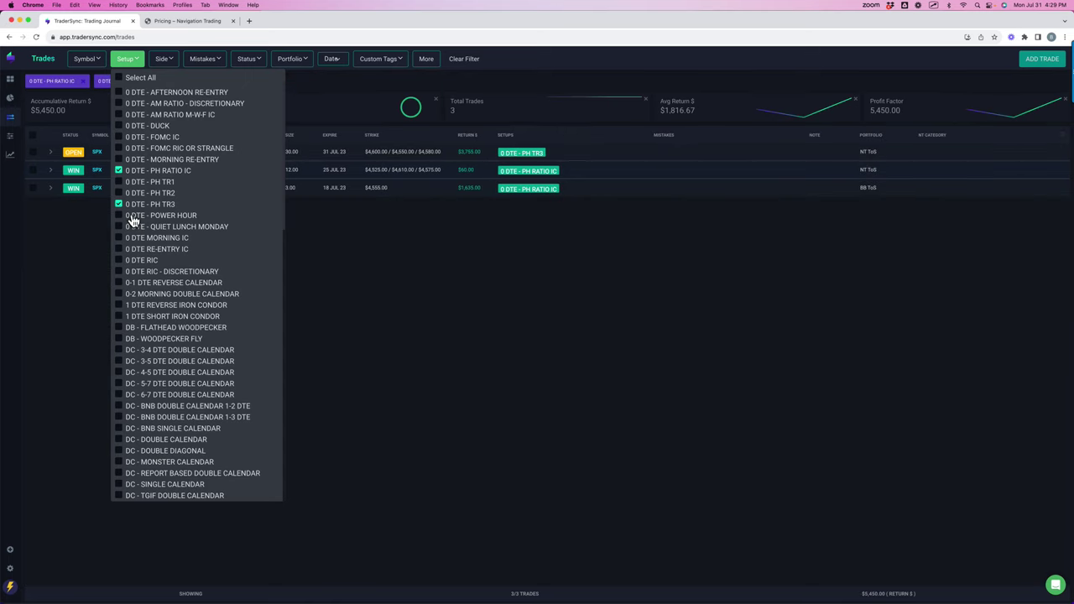
{"action": "left_click", "coordinate": [83, 235]}
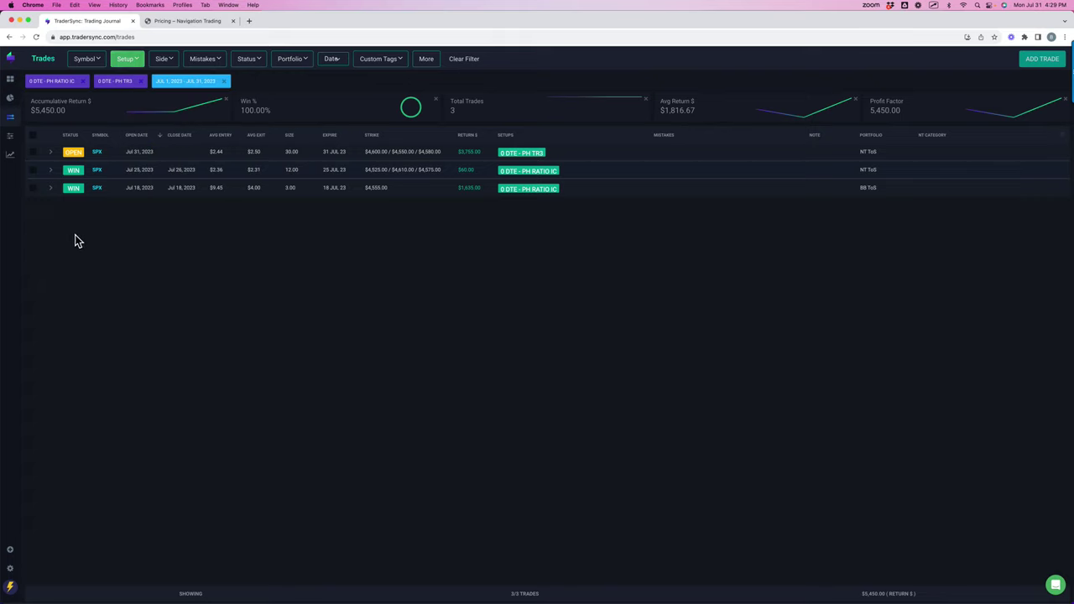
{"action": "mouse_move", "coordinate": [66, 124]}
{"action": "left_mouse_down"}
{"action": "mouse_move", "coordinate": [81, 102]}
{"action": "mouse_move", "coordinate": [35, 107]}
{"action": "left_mouse_up"}
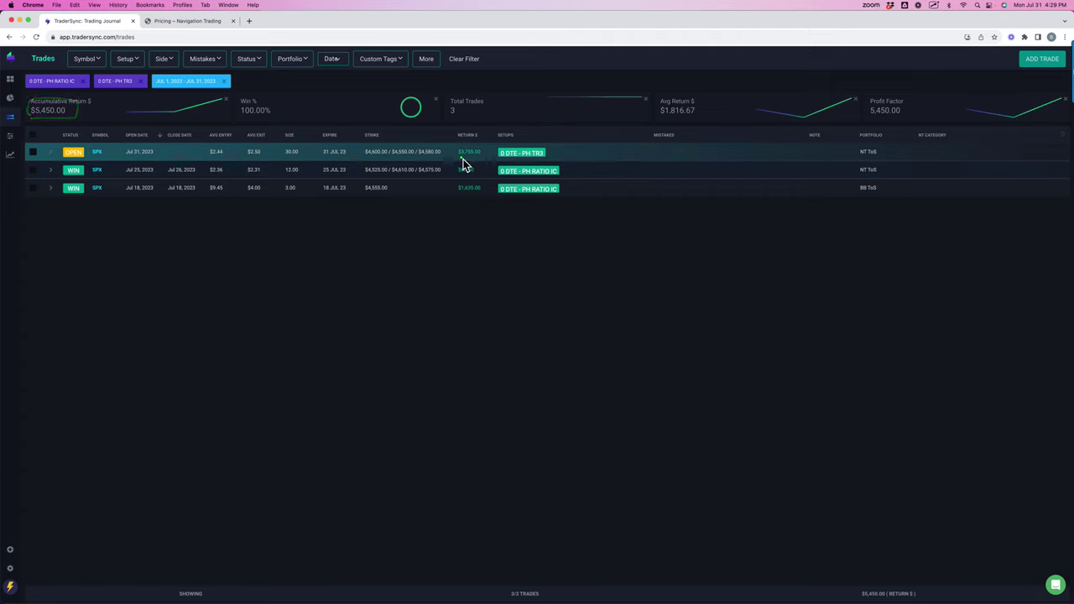
{"action": "mouse_move", "coordinate": [468, 165]}
{"action": "left_mouse_down"}
{"action": "mouse_move", "coordinate": [494, 155]}
{"action": "mouse_move", "coordinate": [453, 152]}
{"action": "left_mouse_up"}
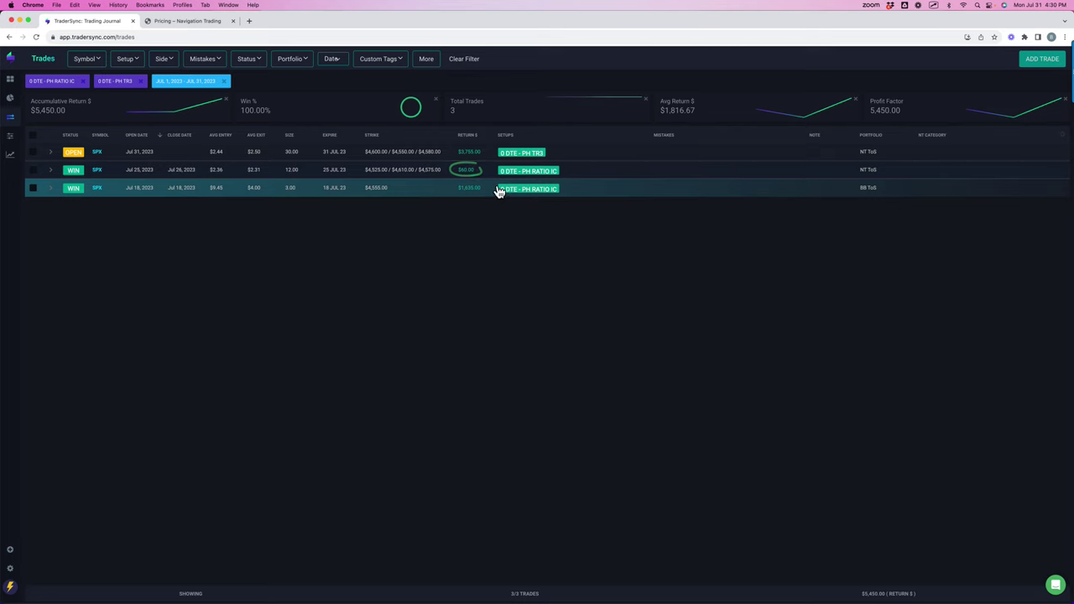
{"action": "left_click_drag", "start_coordinate": [454, 179], "coordinate": [481, 185]}
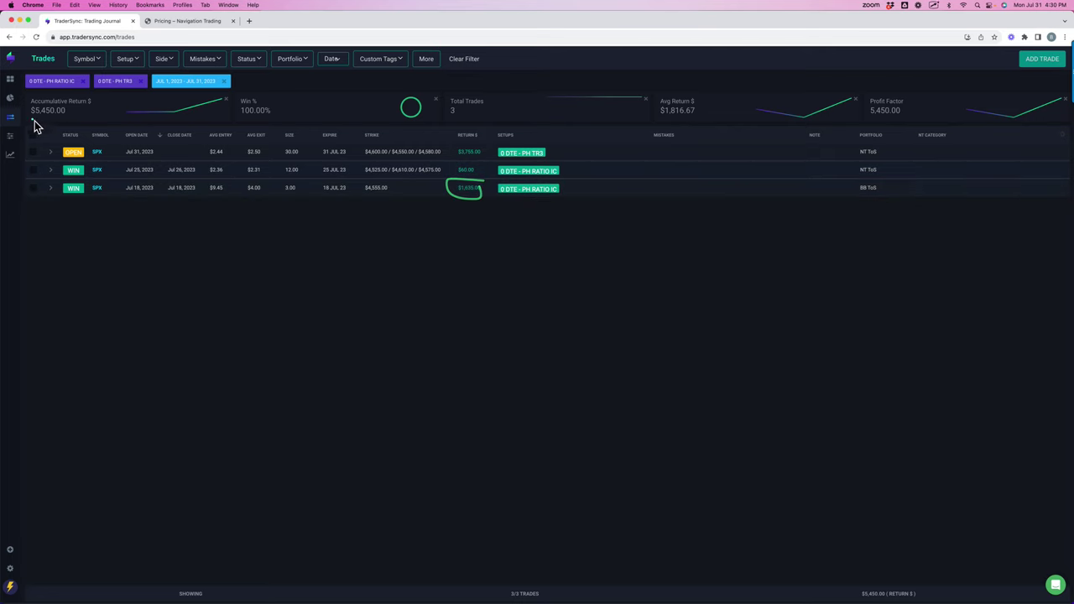
Add PH TR1, PH TR2 and Power Hour back to the filter and outline the accumulative return
{"action": "left_click", "coordinate": [127, 60]}
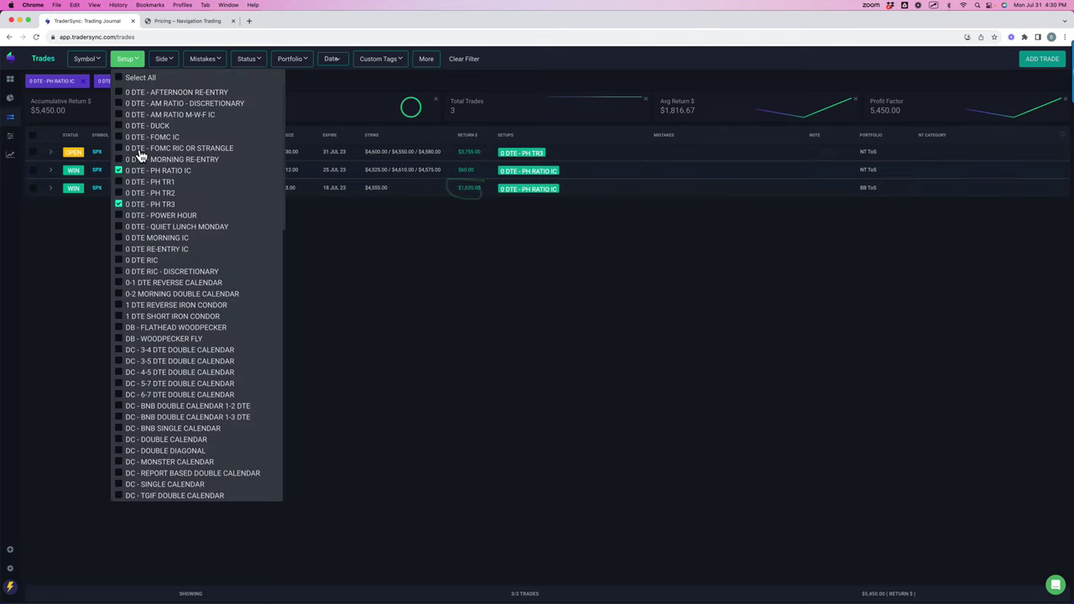
{"action": "left_click", "coordinate": [124, 181]}
{"action": "left_click", "coordinate": [124, 193]}
{"action": "left_click", "coordinate": [126, 216]}
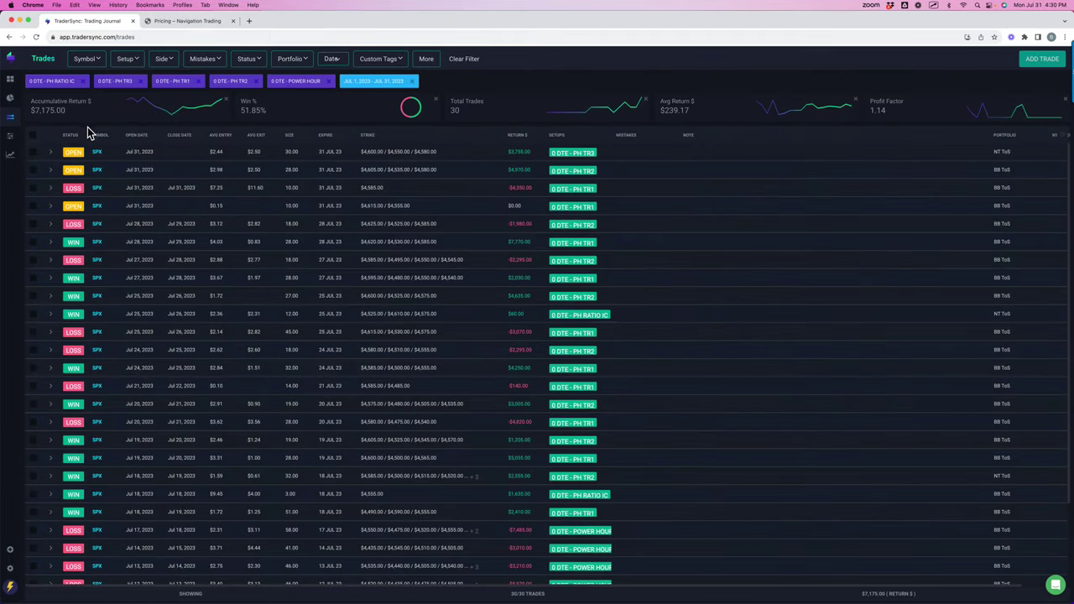
{"action": "mouse_move", "coordinate": [36, 124]}
{"action": "left_mouse_down"}
{"action": "mouse_move", "coordinate": [99, 108]}
{"action": "mouse_move", "coordinate": [29, 106]}
{"action": "mouse_move", "coordinate": [26, 124]}
{"action": "left_mouse_up"}
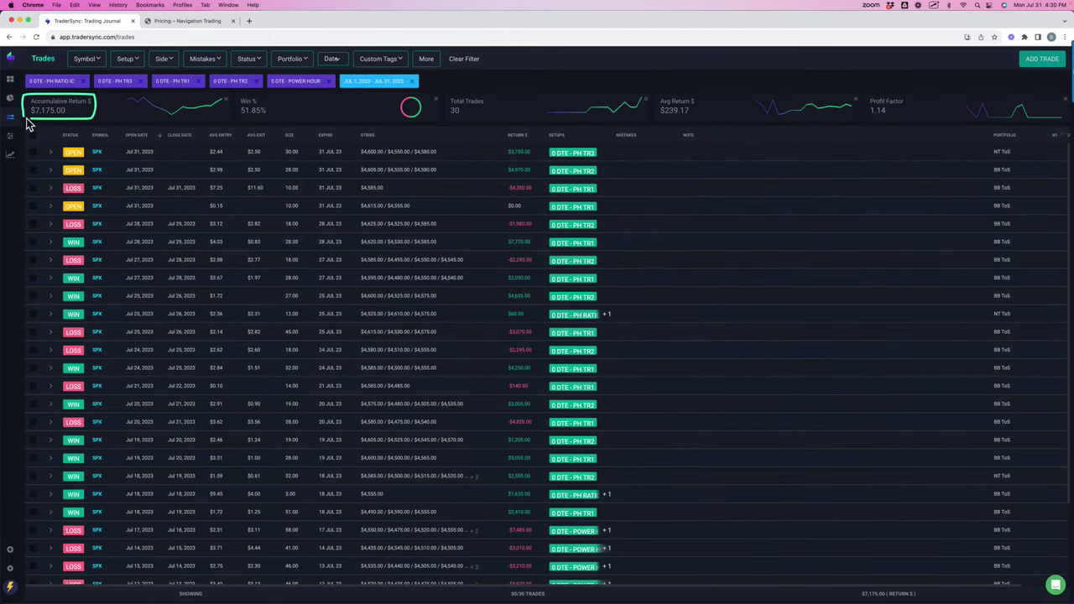
Remove PH Ratio IC and PH TR1–TR3 from the filter, leaving only Quiet Lunch Monday
{"action": "left_click", "coordinate": [125, 59]}
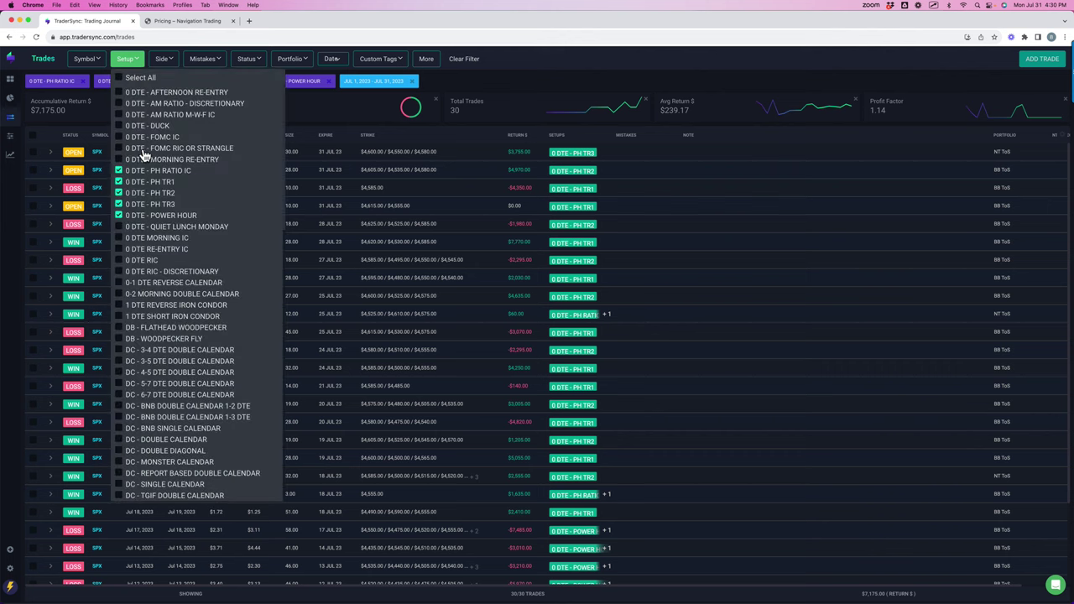
{"action": "left_click", "coordinate": [122, 172]}
{"action": "left_click", "coordinate": [123, 181]}
{"action": "left_click", "coordinate": [123, 193]}
{"action": "left_click", "coordinate": [122, 204]}
{"action": "left_click", "coordinate": [122, 215]}
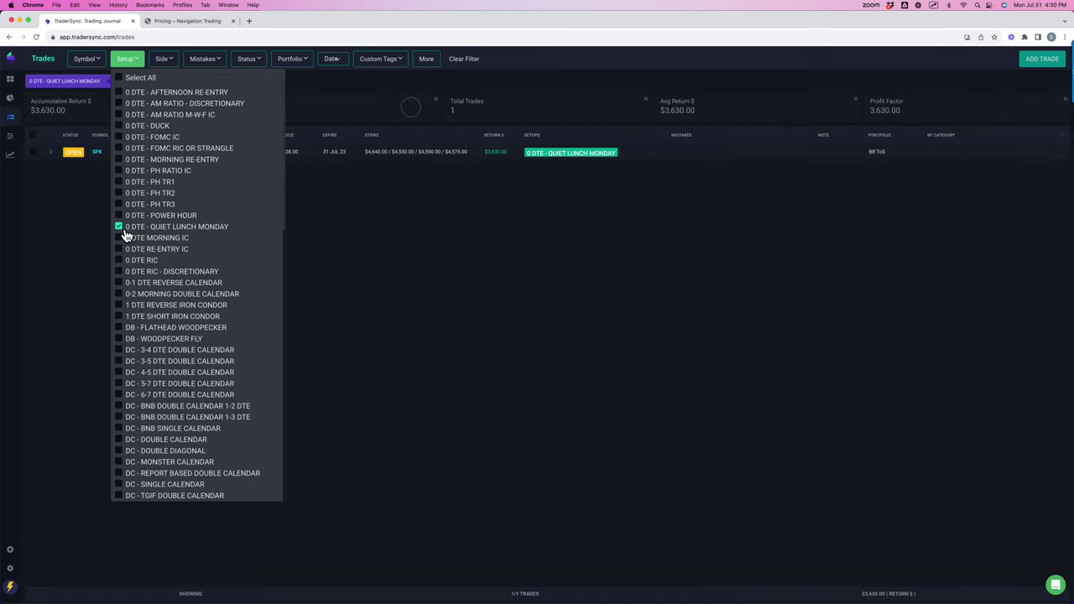
{"action": "left_click", "coordinate": [388, 189]}
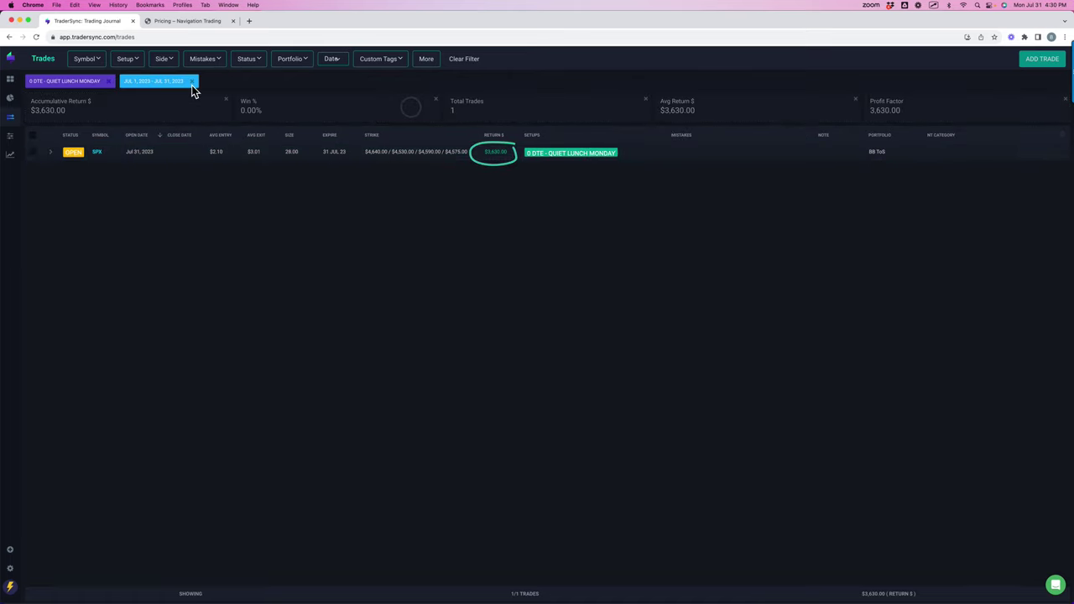
Switch the filter to 0 DTE Morning IC, circle its $360.00 return, then uncheck it
{"action": "left_click", "coordinate": [132, 61]}
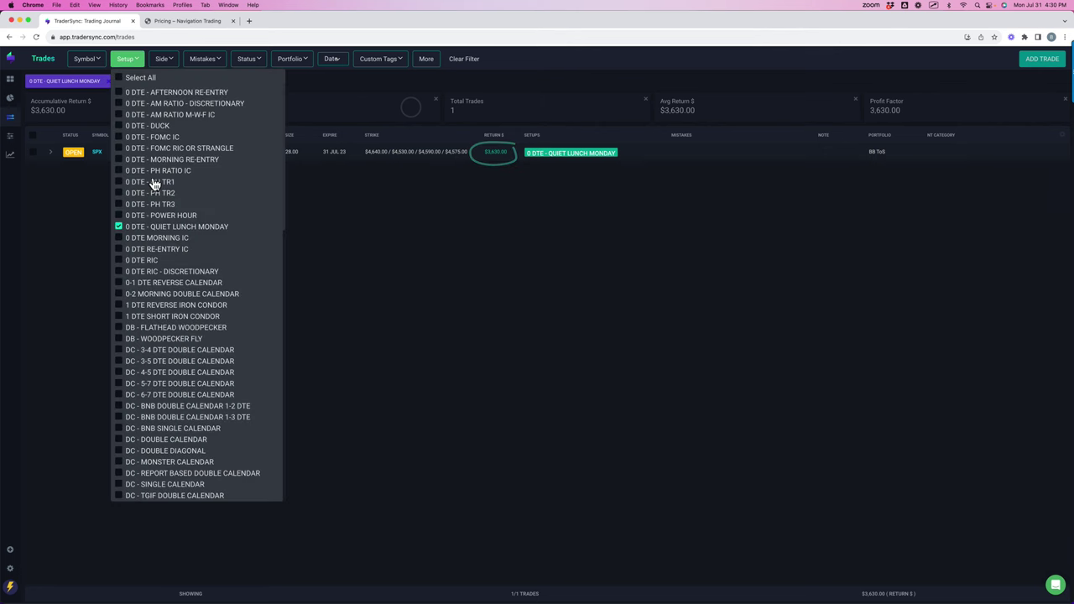
{"action": "left_click", "coordinate": [126, 239]}
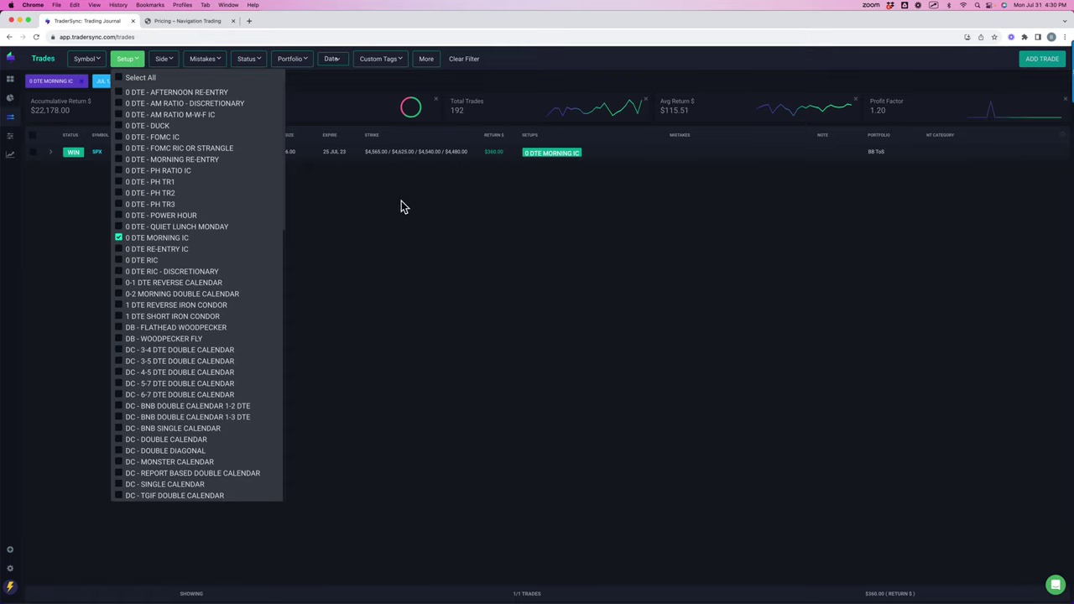
{"action": "left_click_drag", "start_coordinate": [486, 162], "coordinate": [514, 151]}
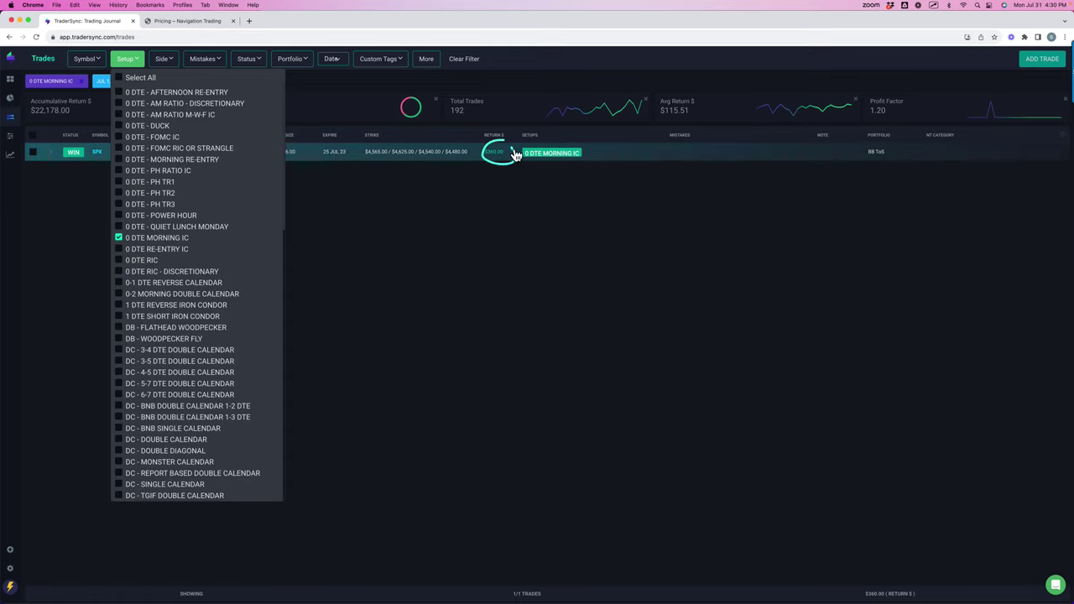
{"action": "left_click", "coordinate": [123, 243]}
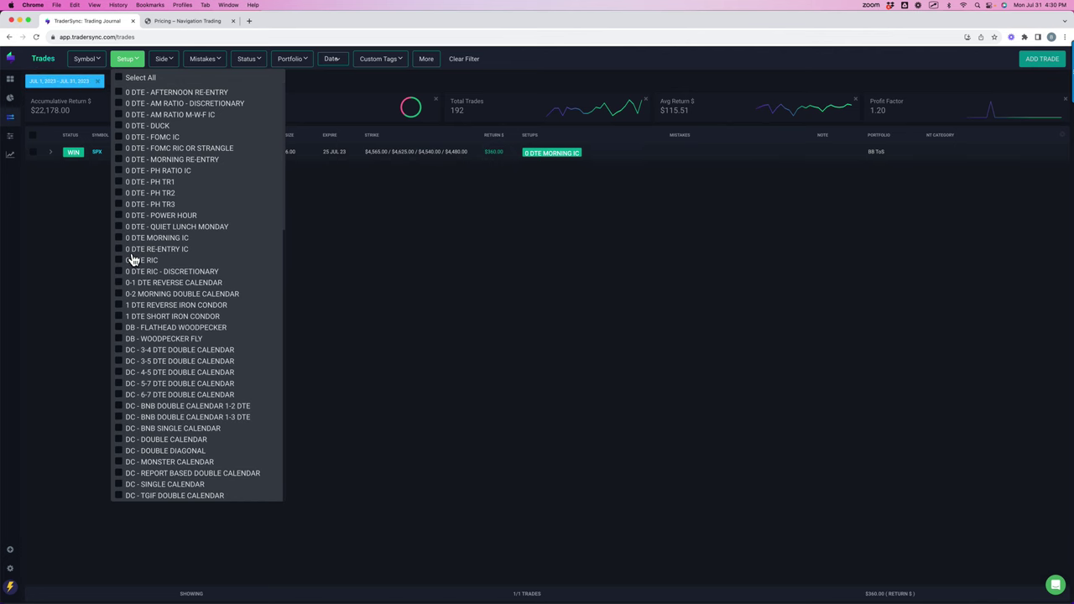
Filter the trades to the 0 DTE RIC and 0 DTE RIC - Discretionary setups
{"action": "left_click", "coordinate": [123, 264]}
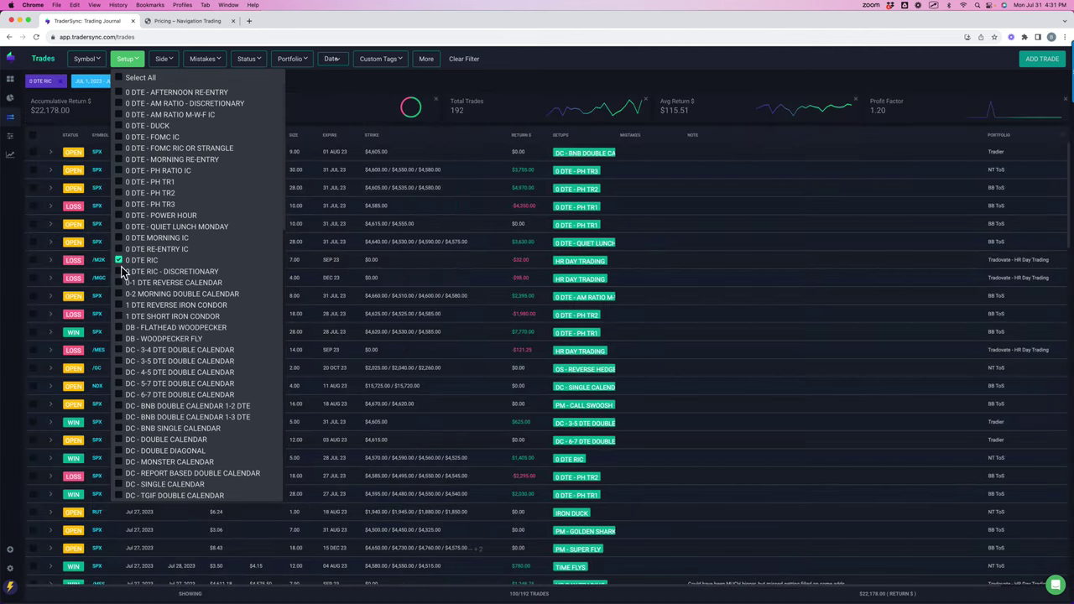
{"action": "left_click", "coordinate": [122, 272]}
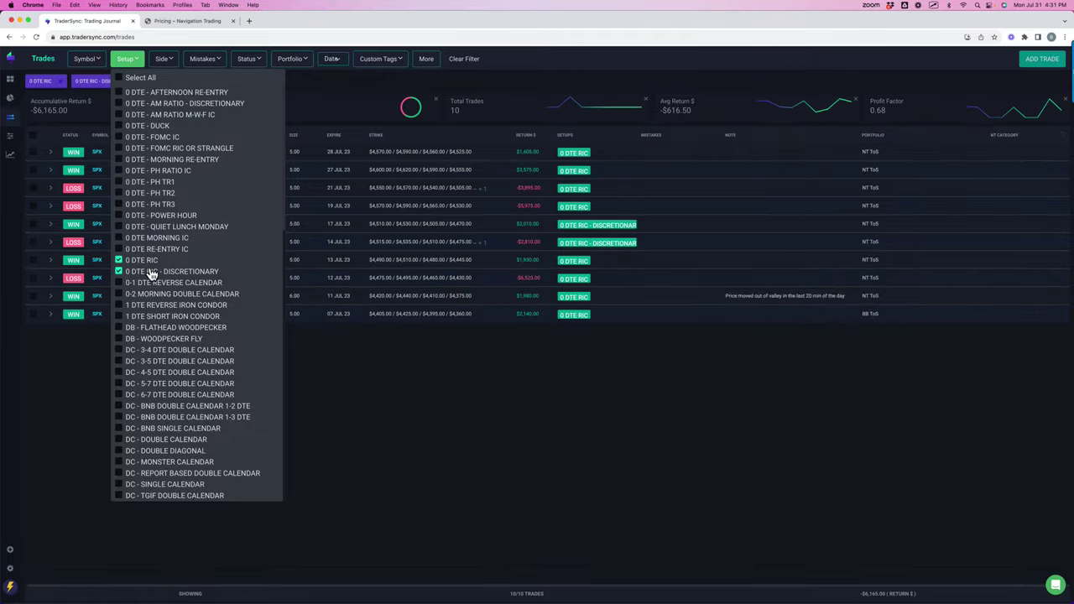
{"action": "left_click", "coordinate": [409, 383]}
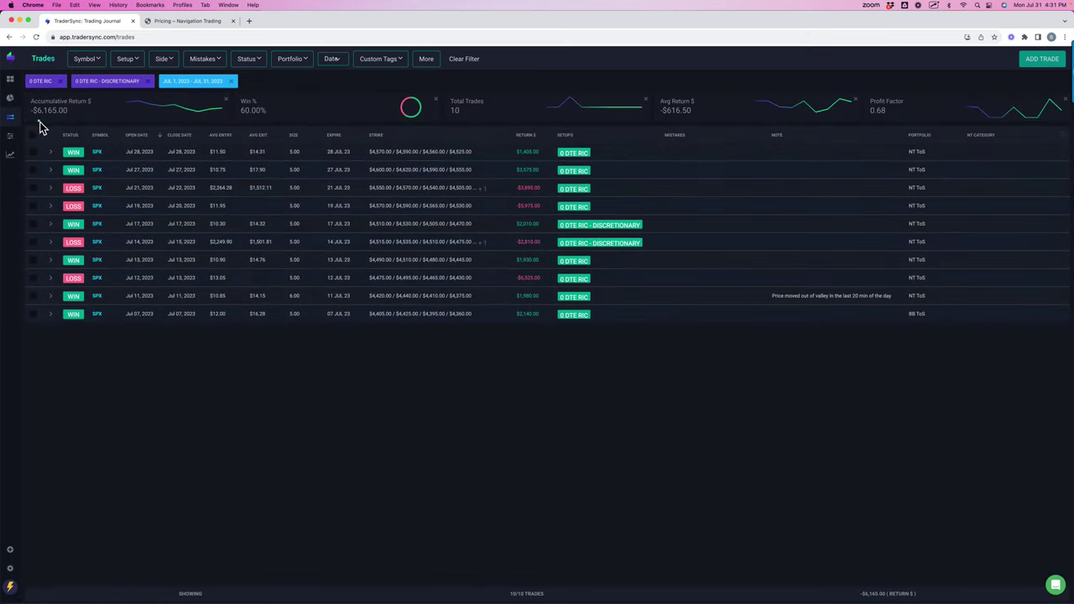
Circle the -$6,165.00 total and the Jul 19 -$5,975, Jul 21 and Jul 12 losses
{"action": "mouse_move", "coordinate": [35, 124]}
{"action": "left_mouse_down"}
{"action": "mouse_move", "coordinate": [87, 102]}
{"action": "mouse_move", "coordinate": [49, 123]}
{"action": "left_mouse_up"}
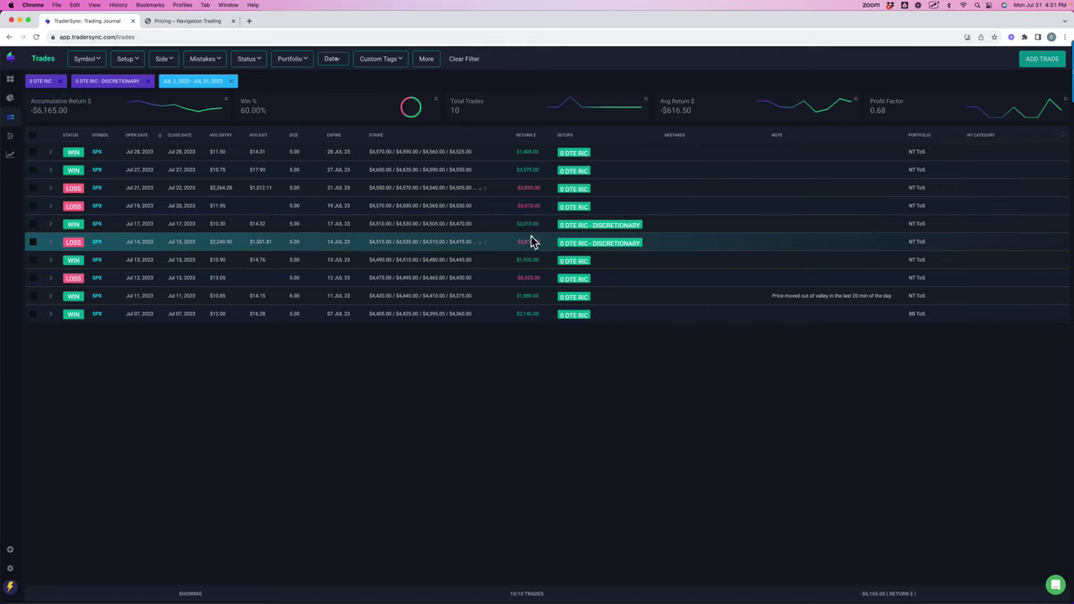
{"action": "left_click_drag", "start_coordinate": [538, 222], "coordinate": [509, 252]}
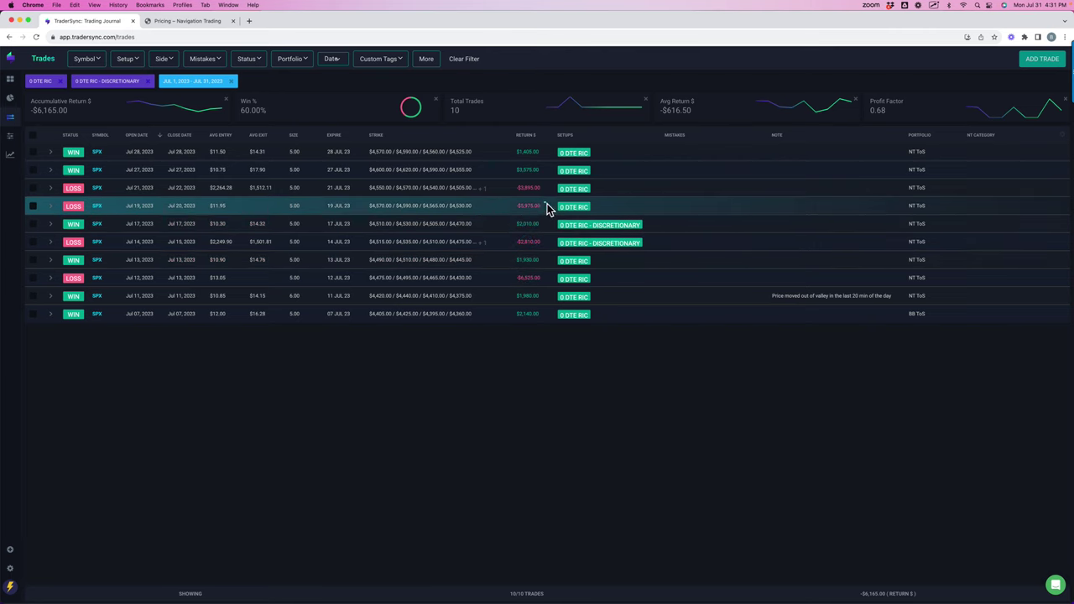
{"action": "mouse_move", "coordinate": [546, 209]}
{"action": "left_mouse_down"}
{"action": "mouse_move", "coordinate": [510, 208]}
{"action": "mouse_move", "coordinate": [542, 207]}
{"action": "mouse_move", "coordinate": [518, 190]}
{"action": "mouse_move", "coordinate": [541, 183]}
{"action": "left_mouse_up"}
{"action": "mouse_move", "coordinate": [547, 280]}
{"action": "left_mouse_down"}
{"action": "mouse_move", "coordinate": [518, 284]}
{"action": "mouse_move", "coordinate": [543, 275]}
{"action": "left_mouse_up"}
Remove 0 DTE RIC and 0 DTE RIC - DISCRETIONARY from the Setup filter
{"action": "left_click", "coordinate": [132, 66]}
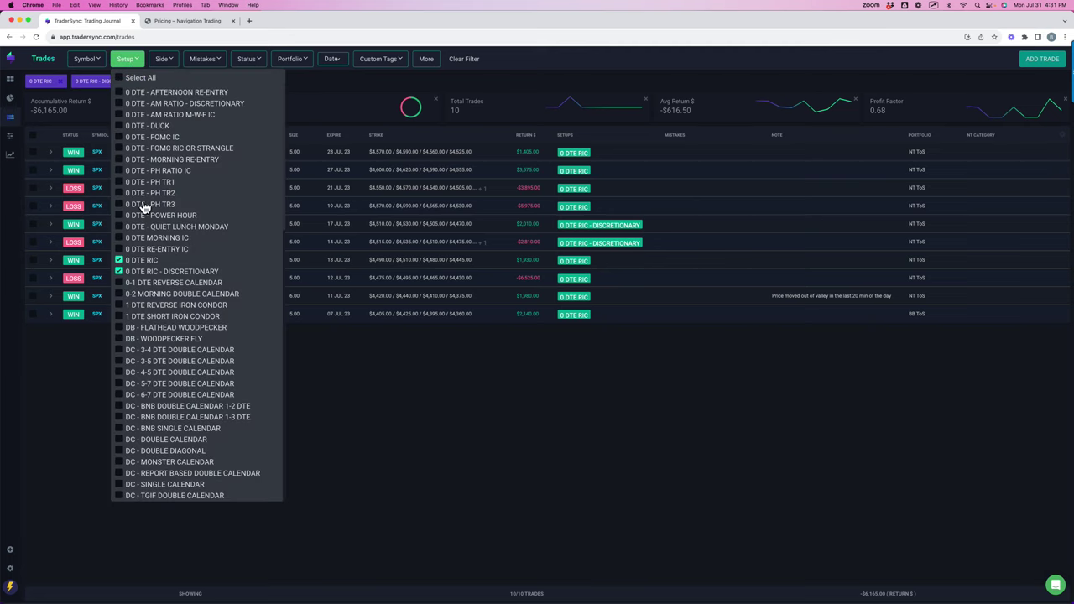
{"action": "left_click", "coordinate": [124, 261]}
{"action": "left_click", "coordinate": [124, 272]}
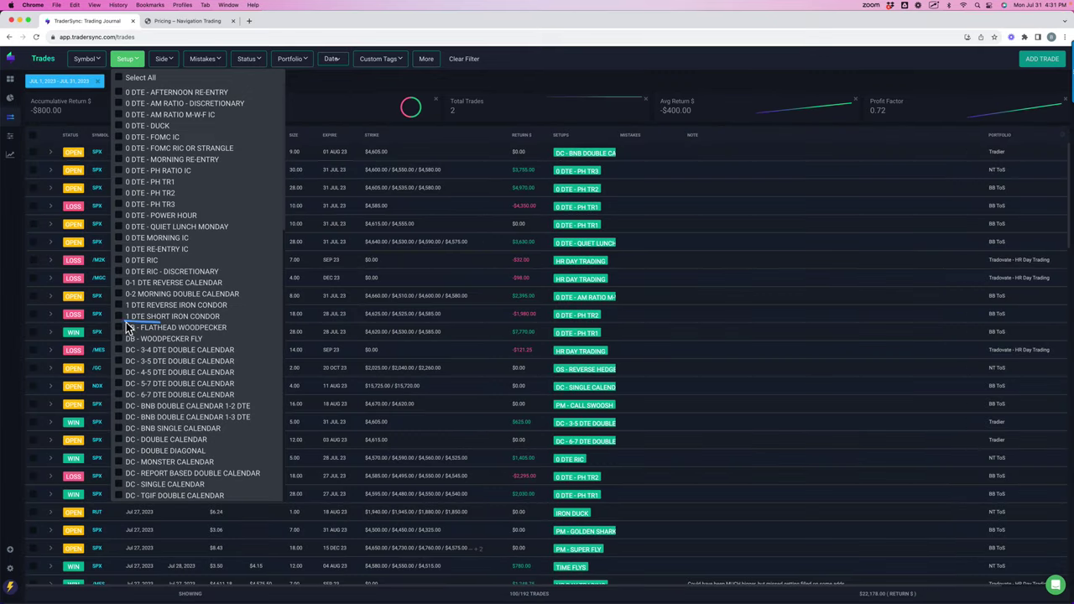
{"action": "mouse_move", "coordinate": [128, 329]}
{"action": "left_mouse_down"}
{"action": "mouse_move", "coordinate": [122, 346]}
{"action": "mouse_move", "coordinate": [184, 352]}
{"action": "mouse_move", "coordinate": [237, 334]}
{"action": "mouse_move", "coordinate": [165, 328]}
{"action": "left_mouse_up"}
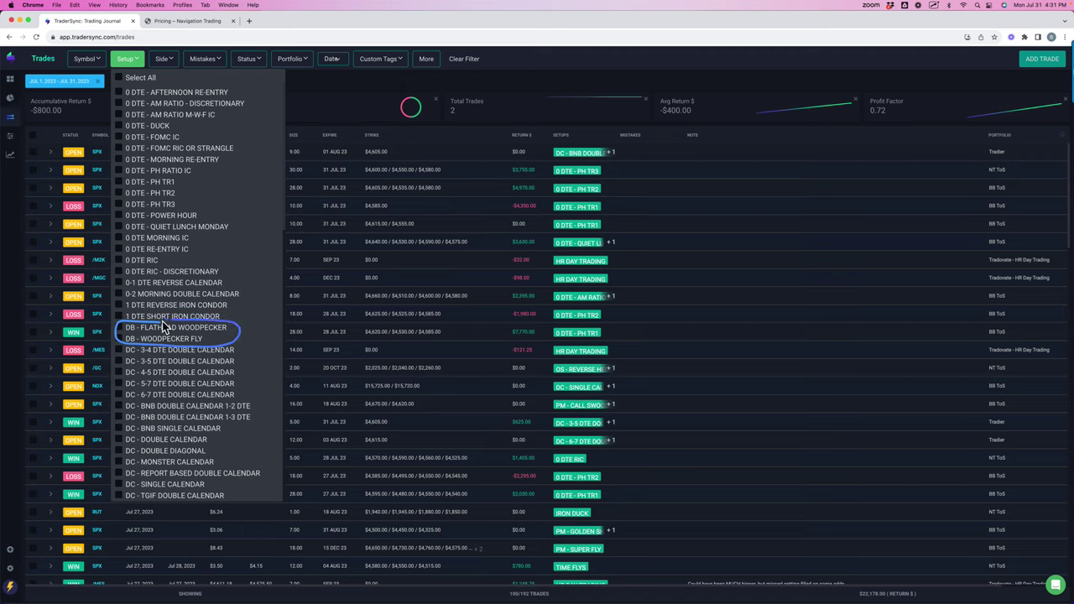
Add every DC setup, from DC - 3-4 DTE DOUBLE CALENDAR through DC- 23 MICHAEL JORDAN DOUBLE CALENDAR
{"action": "left_click", "coordinate": [122, 351]}
{"action": "left_click", "coordinate": [122, 362]}
{"action": "left_click", "coordinate": [122, 373]}
{"action": "left_click", "coordinate": [121, 384]}
{"action": "left_click", "coordinate": [121, 395]}
{"action": "left_click", "coordinate": [122, 406]}
{"action": "left_click", "coordinate": [122, 417]}
{"action": "left_click", "coordinate": [122, 429]}
{"action": "left_click", "coordinate": [122, 440]}
{"action": "left_click", "coordinate": [122, 451]}
{"action": "left_click", "coordinate": [122, 462]}
{"action": "left_click", "coordinate": [122, 473]}
{"action": "left_click", "coordinate": [122, 484]}
{"action": "left_click", "coordinate": [122, 496]}
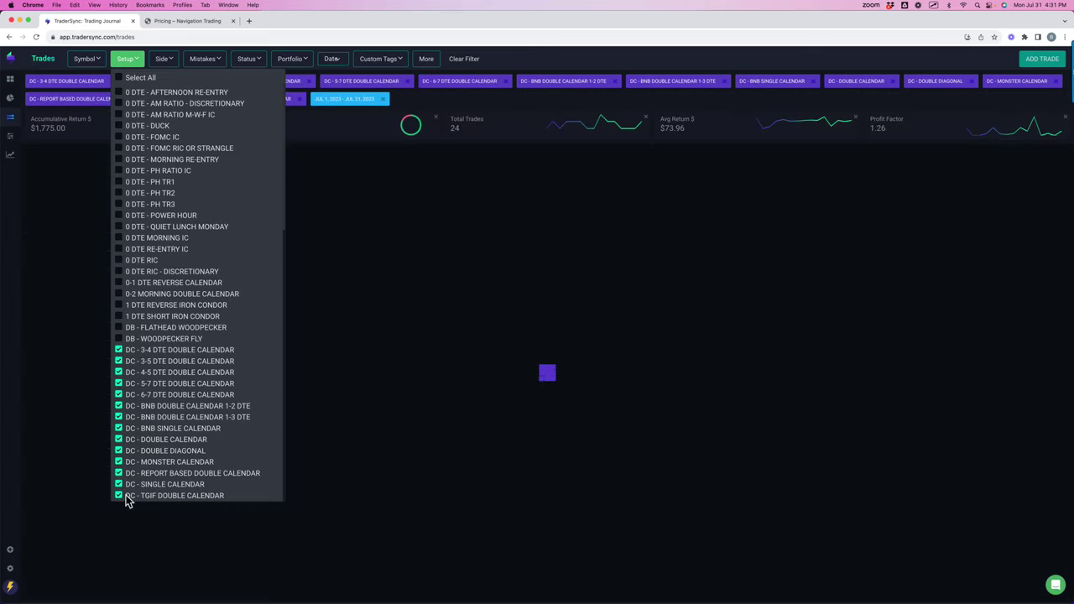
{"action": "scroll", "coordinate": [188, 480], "scroll_direction": "down", "scroll_amount": 1}
{"action": "scroll", "coordinate": [188, 480], "scroll_direction": "down", "scroll_amount": 1}
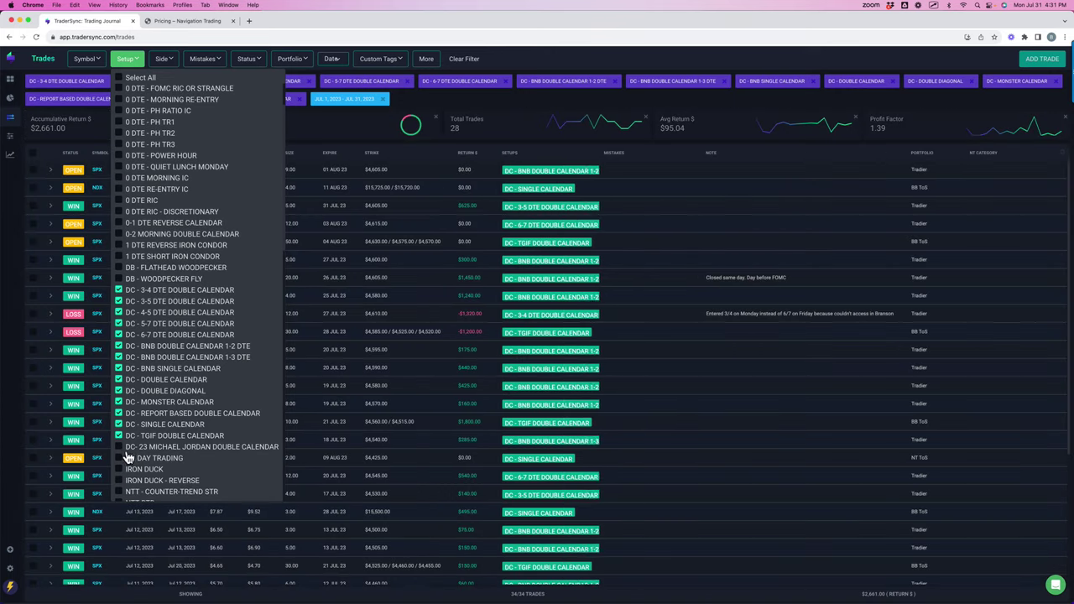
{"action": "left_click", "coordinate": [123, 448]}
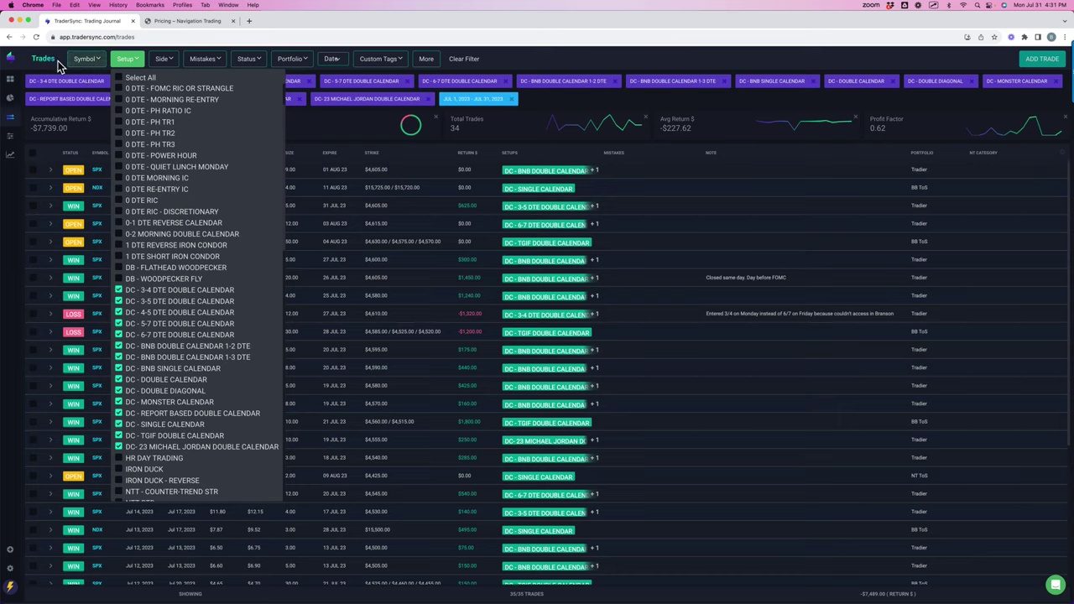
Reload the filtered trades and mark the losing trade with its HELD TOO LONG mistake tag
{"action": "left_click", "coordinate": [35, 38]}
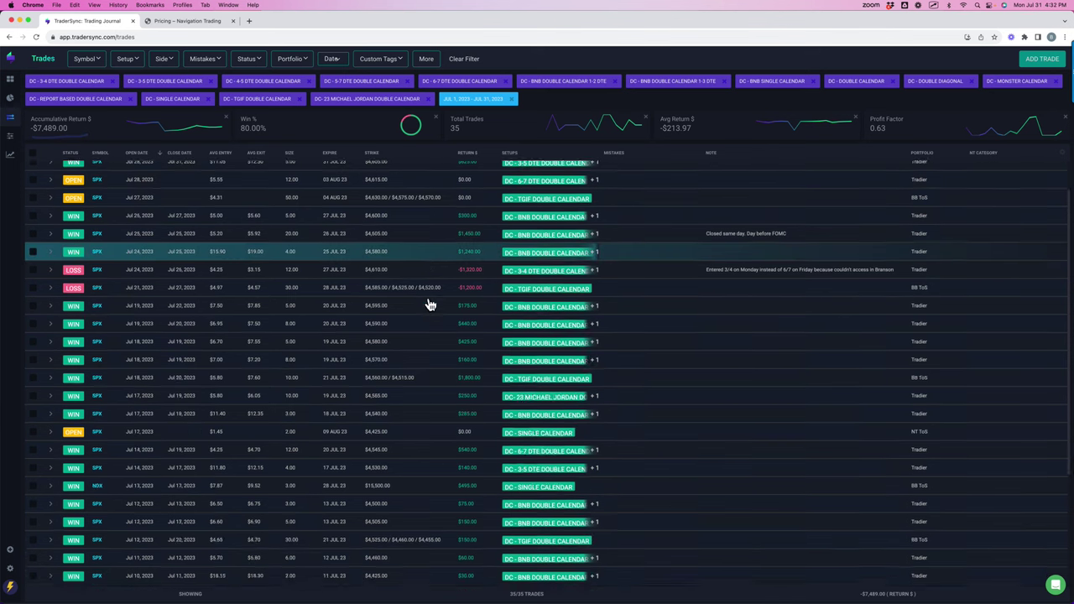
{"action": "scroll", "coordinate": [427, 302], "scroll_direction": "down", "scroll_amount": 5}
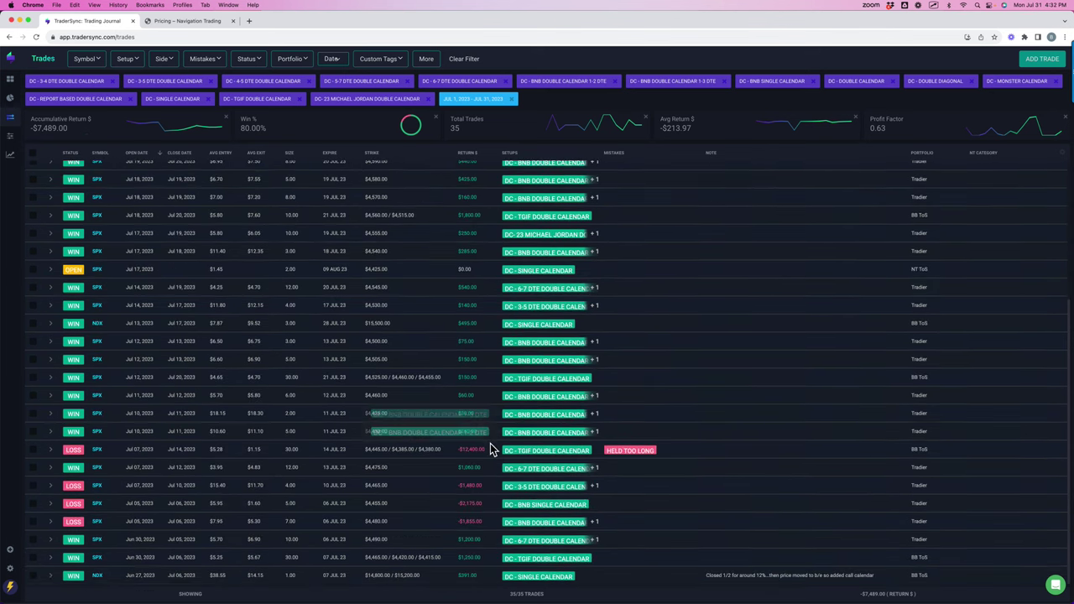
{"action": "mouse_move", "coordinate": [486, 446]}
{"action": "left_mouse_down"}
{"action": "mouse_move", "coordinate": [457, 460]}
{"action": "mouse_move", "coordinate": [503, 457]}
{"action": "left_mouse_up"}
{"action": "mouse_move", "coordinate": [665, 450]}
{"action": "left_mouse_down"}
{"action": "mouse_move", "coordinate": [612, 446]}
{"action": "mouse_move", "coordinate": [650, 467]}
{"action": "mouse_move", "coordinate": [643, 450]}
{"action": "mouse_move", "coordinate": [484, 461]}
{"action": "left_mouse_up"}
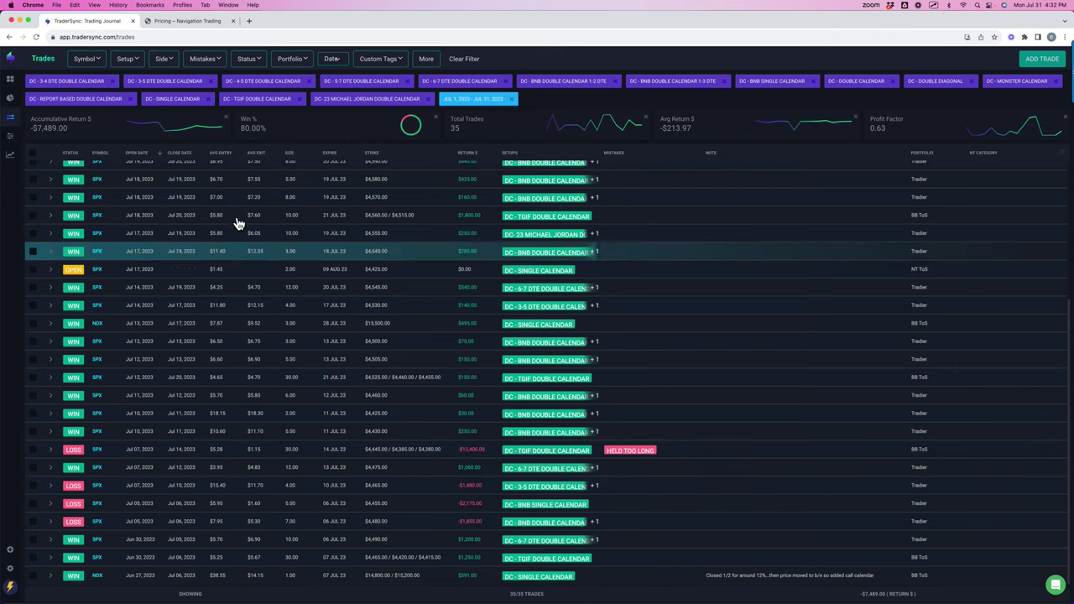
Circle the 80.00% win rate, 35 total trades and the -$12,400.00 loss
{"action": "left_click_drag", "start_coordinate": [265, 121], "coordinate": [300, 132]}
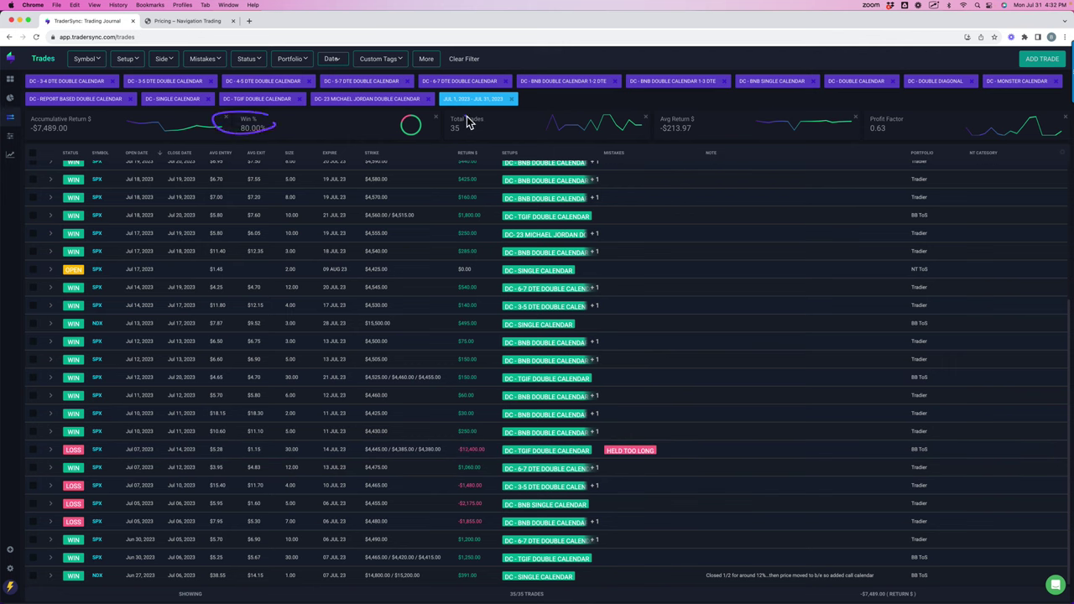
{"action": "left_click_drag", "start_coordinate": [464, 120], "coordinate": [474, 128]}
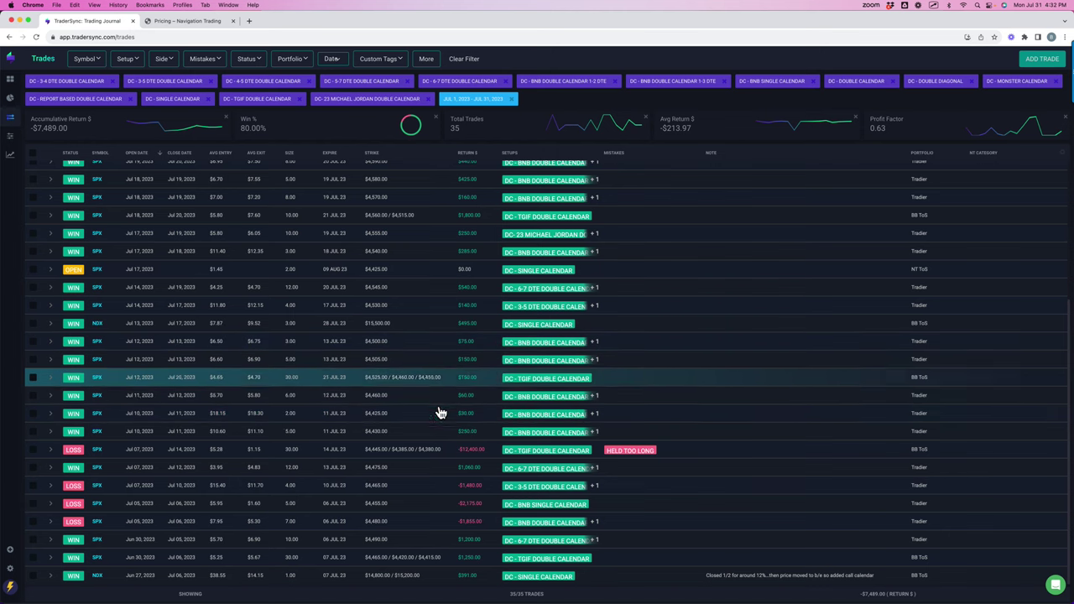
{"action": "mouse_move", "coordinate": [493, 446]}
{"action": "left_mouse_down"}
{"action": "mouse_move", "coordinate": [448, 451]}
{"action": "mouse_move", "coordinate": [498, 448]}
{"action": "left_mouse_up"}
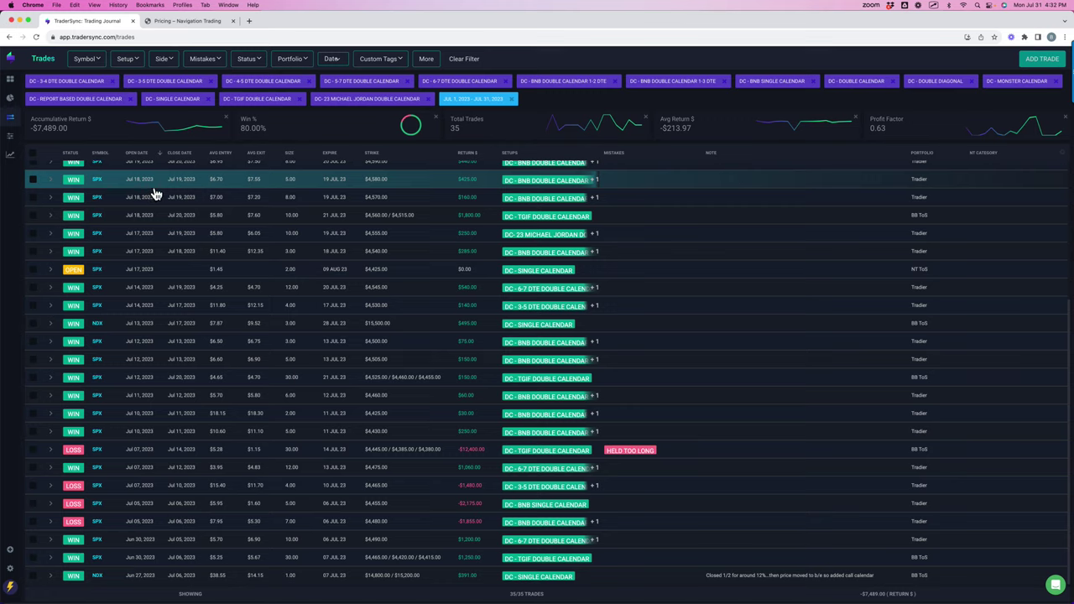
{"action": "scroll", "coordinate": [156, 195], "scroll_direction": "up", "scroll_amount": 5}
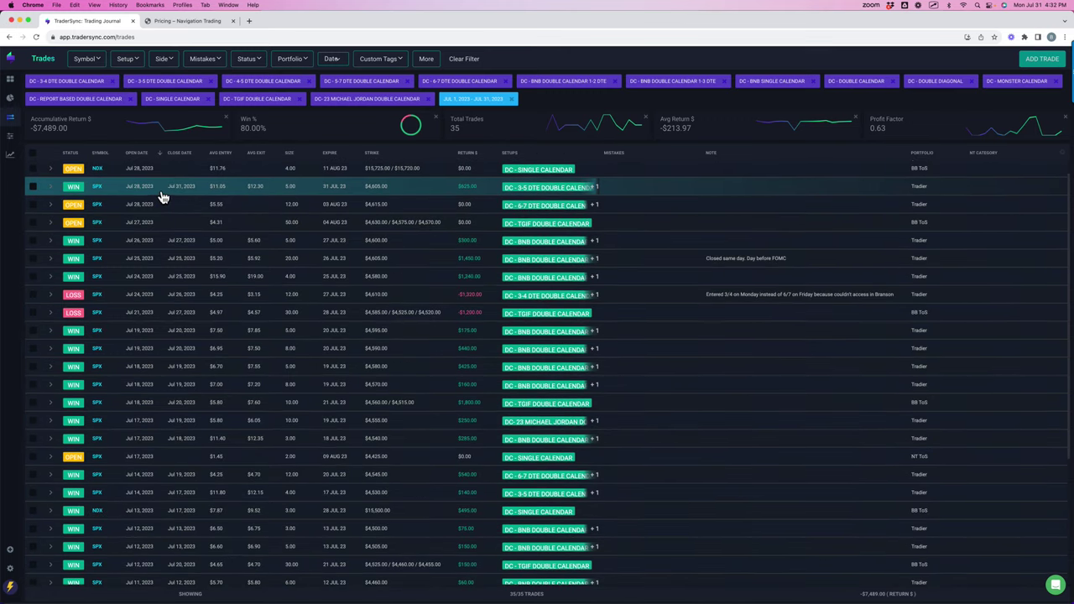
Reopen and close the Setup checklist, keeping the 35 DC trades and -$7,489.00 return in view
{"action": "left_click", "coordinate": [139, 67]}
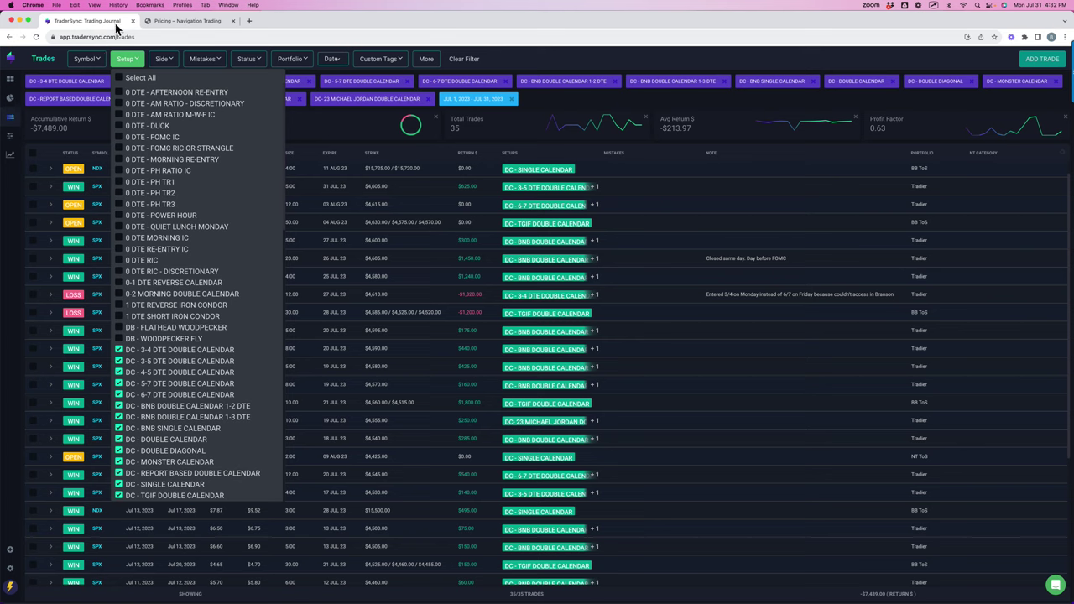
{"action": "left_click", "coordinate": [176, 38]}
{"action": "left_click", "coordinate": [379, 128]}
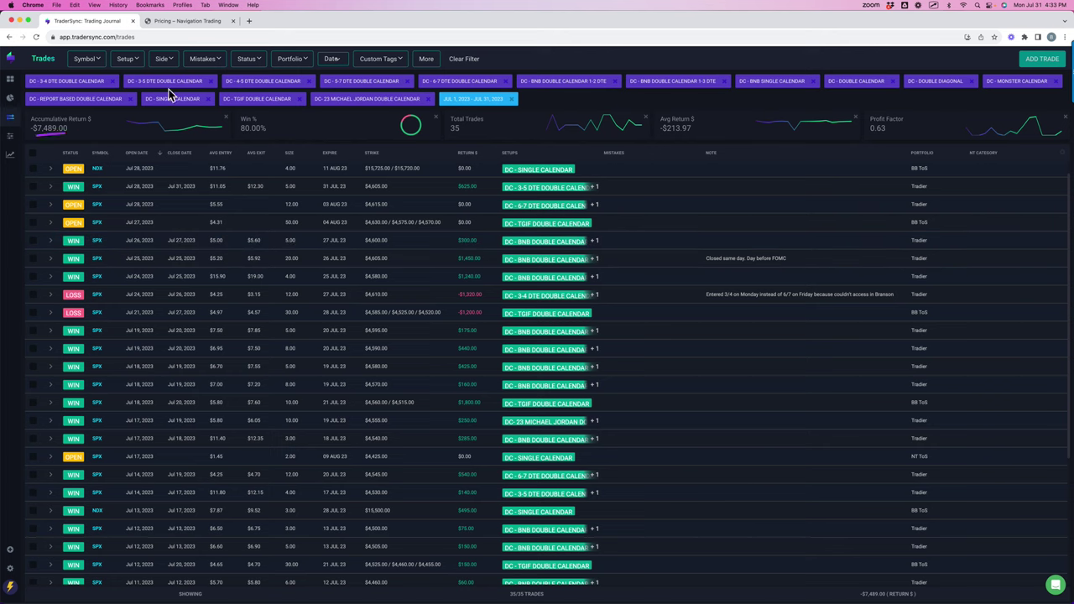
Untick all the DC double calendar and diagonal setups in the Setup filter
{"action": "left_click", "coordinate": [126, 59]}
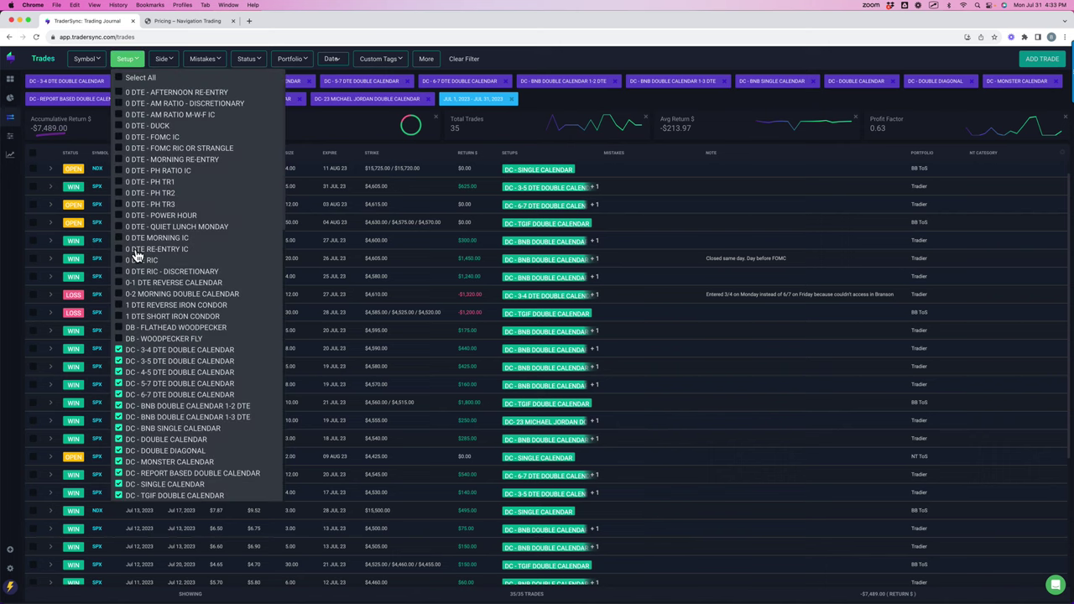
{"action": "left_click", "coordinate": [120, 351]}
{"action": "left_click", "coordinate": [120, 361]}
{"action": "left_click", "coordinate": [126, 373]}
{"action": "scroll", "coordinate": [143, 361], "scroll_direction": "down", "scroll_amount": 1}
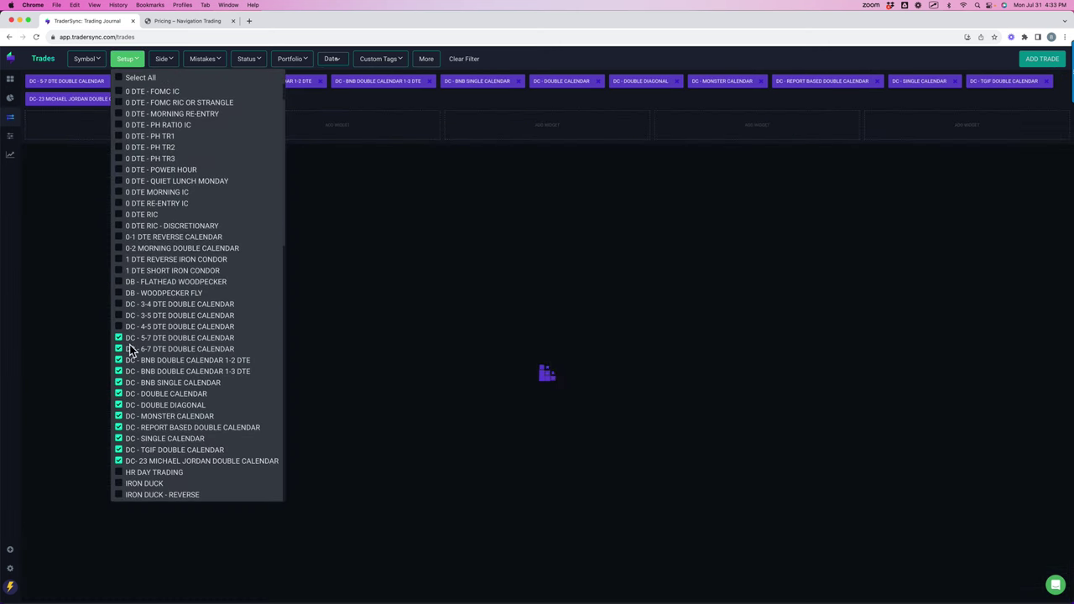
{"action": "left_click", "coordinate": [126, 339]}
{"action": "left_click", "coordinate": [126, 350]}
{"action": "left_click", "coordinate": [126, 361]}
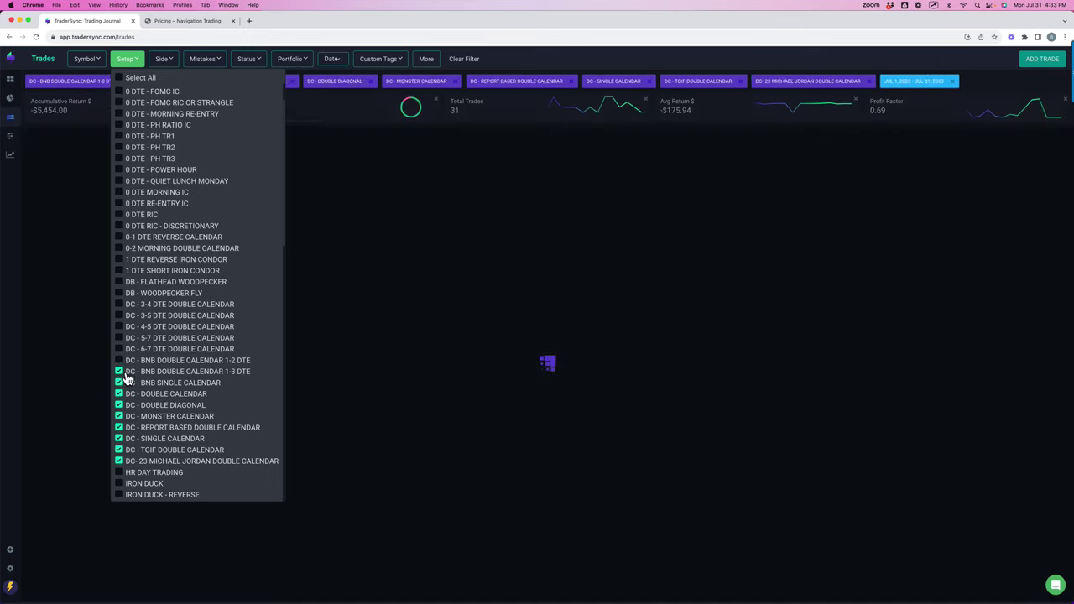
{"action": "left_click", "coordinate": [119, 371]}
{"action": "left_click", "coordinate": [119, 383]}
{"action": "left_click", "coordinate": [119, 393]}
{"action": "left_click", "coordinate": [119, 405]}
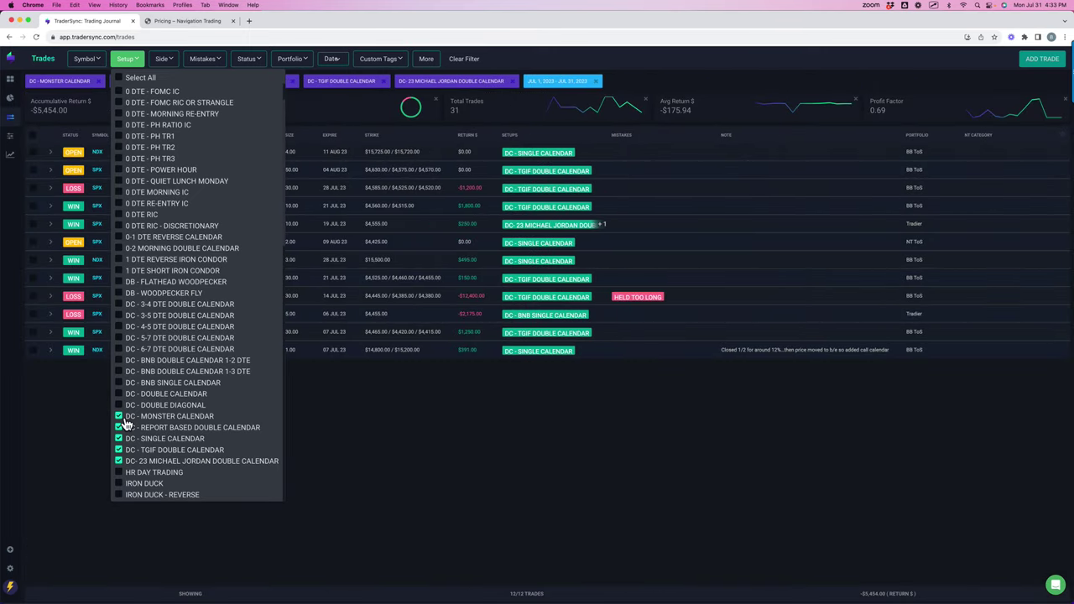
{"action": "left_click", "coordinate": [121, 416]}
{"action": "left_click", "coordinate": [121, 427]}
{"action": "left_click", "coordinate": [122, 438]}
{"action": "left_click", "coordinate": [122, 450]}
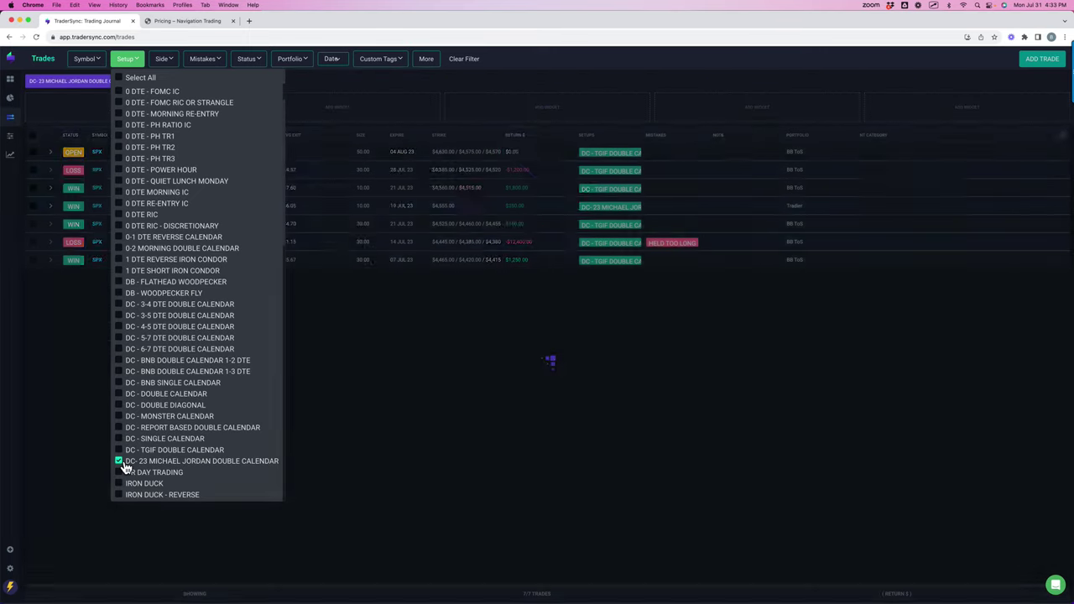
{"action": "left_click", "coordinate": [123, 462]}
Filter to IRON DUCK and IRON DUCK - REVERSE setups and view their 6 trades
{"action": "left_click", "coordinate": [122, 485]}
{"action": "left_click", "coordinate": [124, 496]}
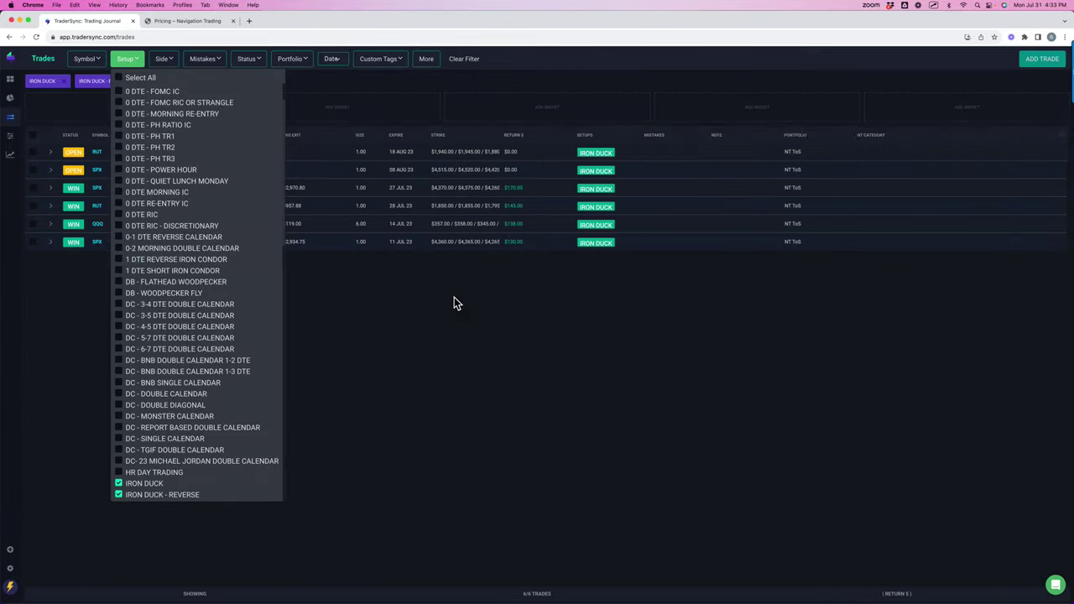
{"action": "left_click", "coordinate": [472, 318]}
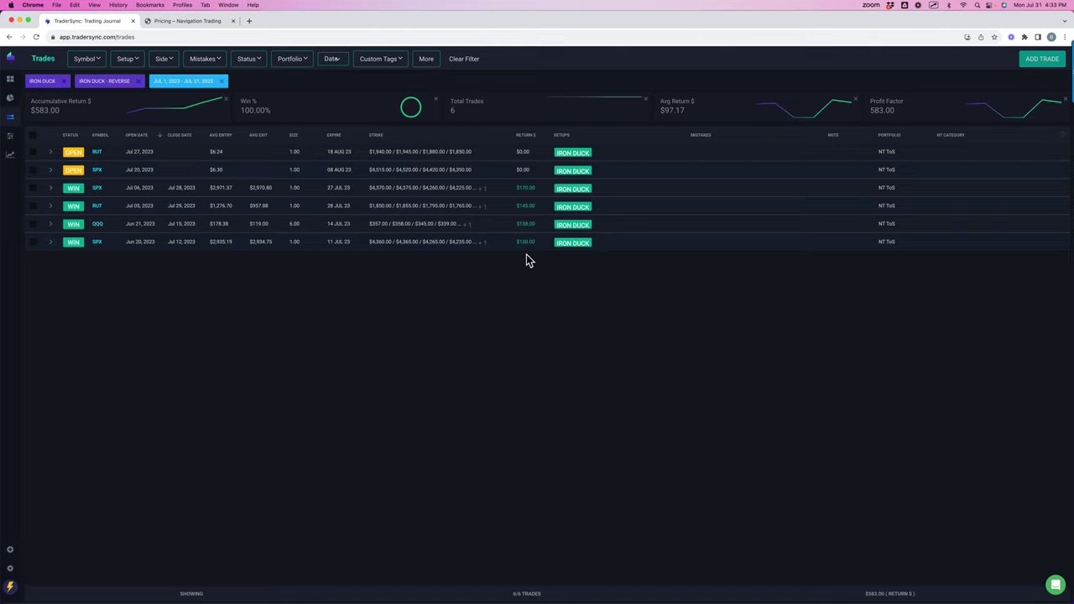
{"action": "mouse_move", "coordinate": [519, 251]}
{"action": "left_mouse_down"}
{"action": "mouse_move", "coordinate": [549, 251]}
{"action": "mouse_move", "coordinate": [522, 211]}
{"action": "mouse_move", "coordinate": [527, 194]}
{"action": "left_mouse_up"}
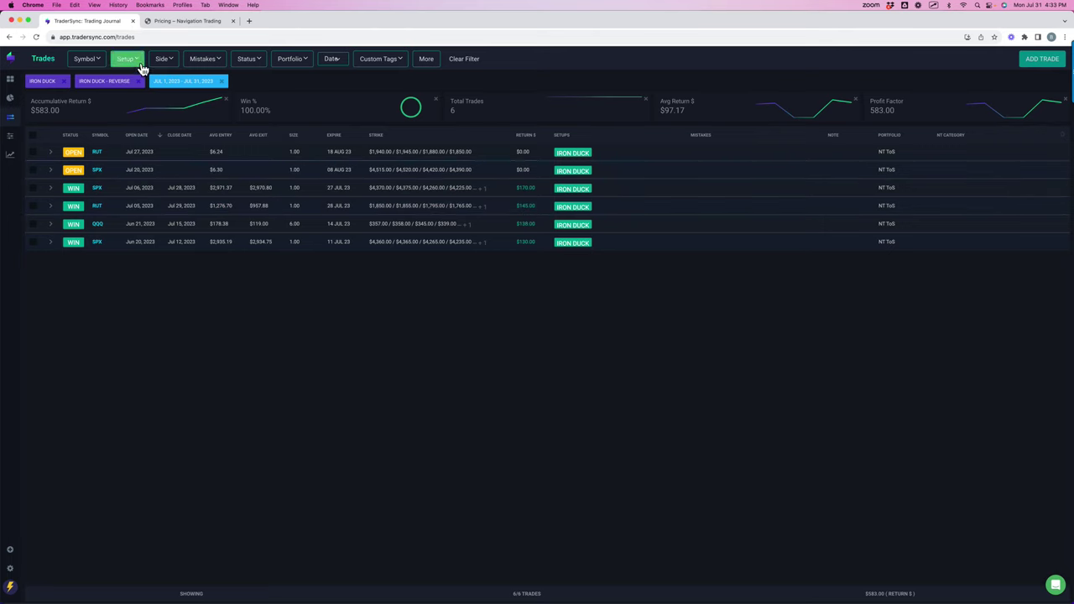
Swap the Iron Duck setups for the seven NTT setups in the Setup filter
{"action": "left_click", "coordinate": [139, 64]}
{"action": "scroll", "coordinate": [163, 299], "scroll_direction": "down", "scroll_amount": 5}
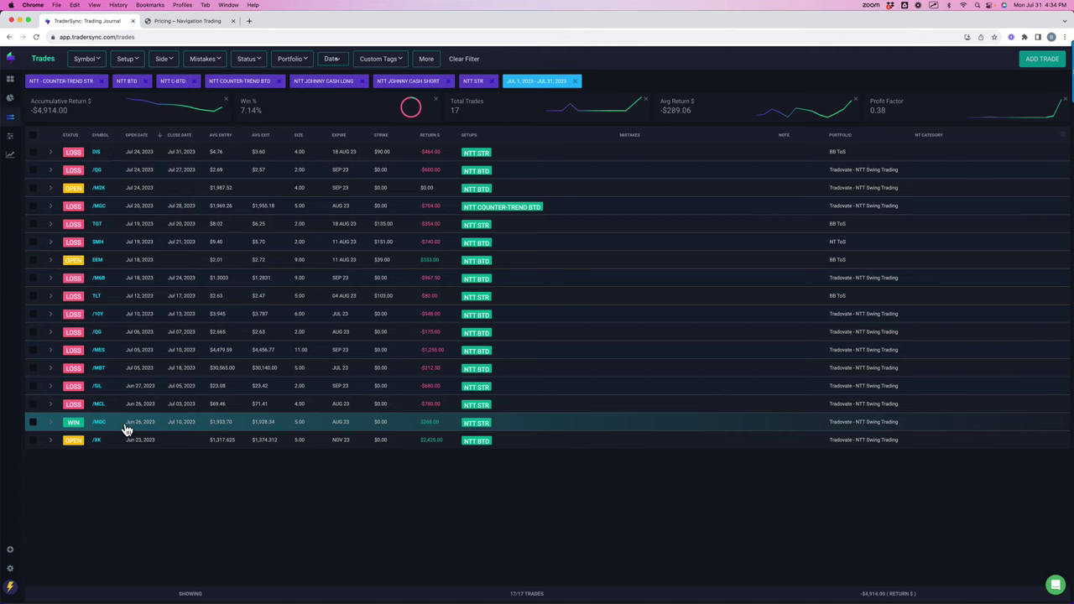
{"action": "mouse_move", "coordinate": [118, 428]}
{"action": "left_mouse_down"}
{"action": "mouse_move", "coordinate": [89, 424]}
{"action": "mouse_move", "coordinate": [109, 418]}
{"action": "left_mouse_up"}
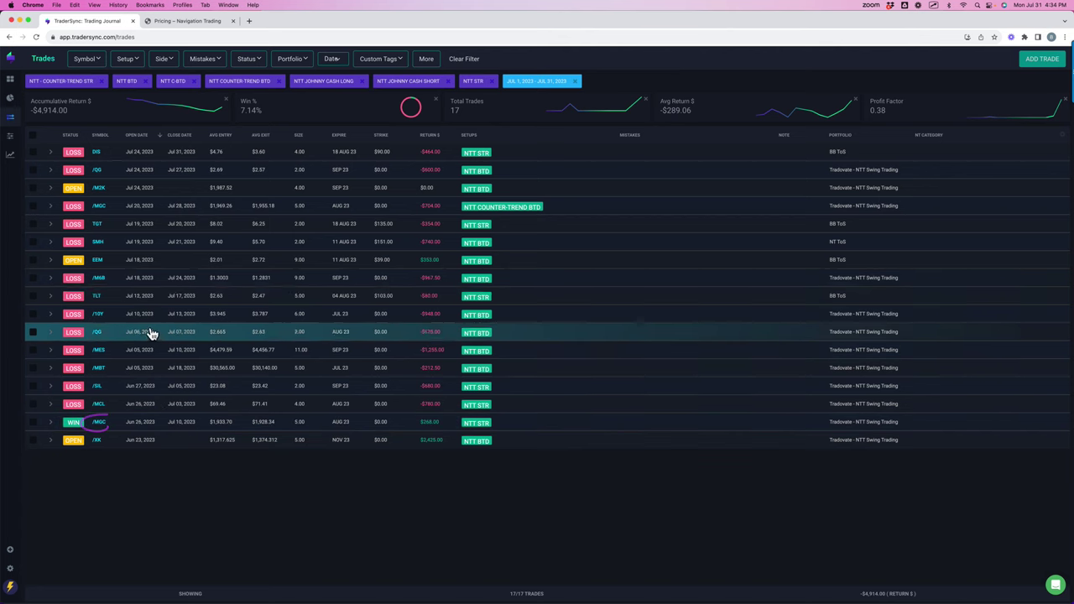
{"action": "left_click_drag", "start_coordinate": [435, 274], "coordinate": [438, 260]}
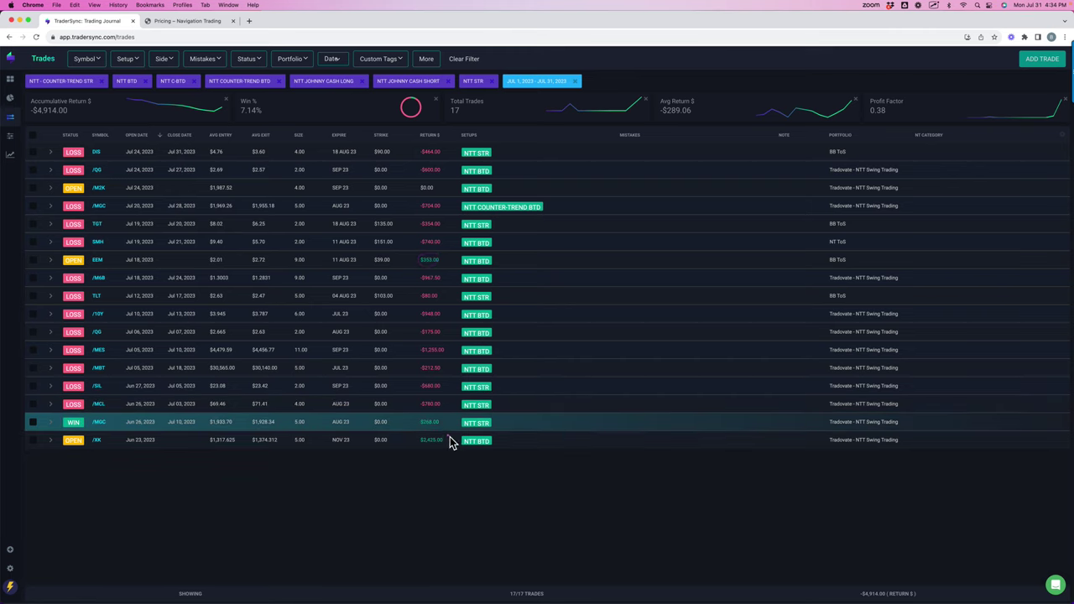
{"action": "mouse_move", "coordinate": [448, 439]}
{"action": "left_mouse_down"}
{"action": "mouse_move", "coordinate": [448, 456]}
{"action": "mouse_move", "coordinate": [455, 442]}
{"action": "left_mouse_up"}
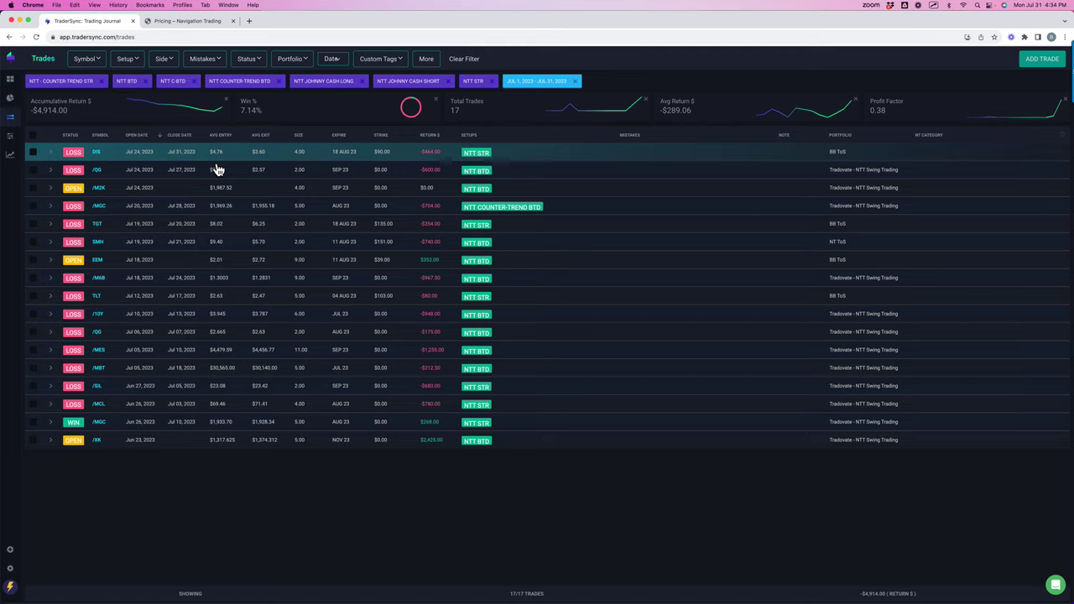
Replace the NTT setups with the four OS setups and reload the trades page
{"action": "left_click", "coordinate": [142, 65]}
{"action": "scroll", "coordinate": [175, 235], "scroll_direction": "down", "scroll_amount": 5}
{"action": "scroll", "coordinate": [176, 233], "scroll_direction": "down", "scroll_amount": 1}
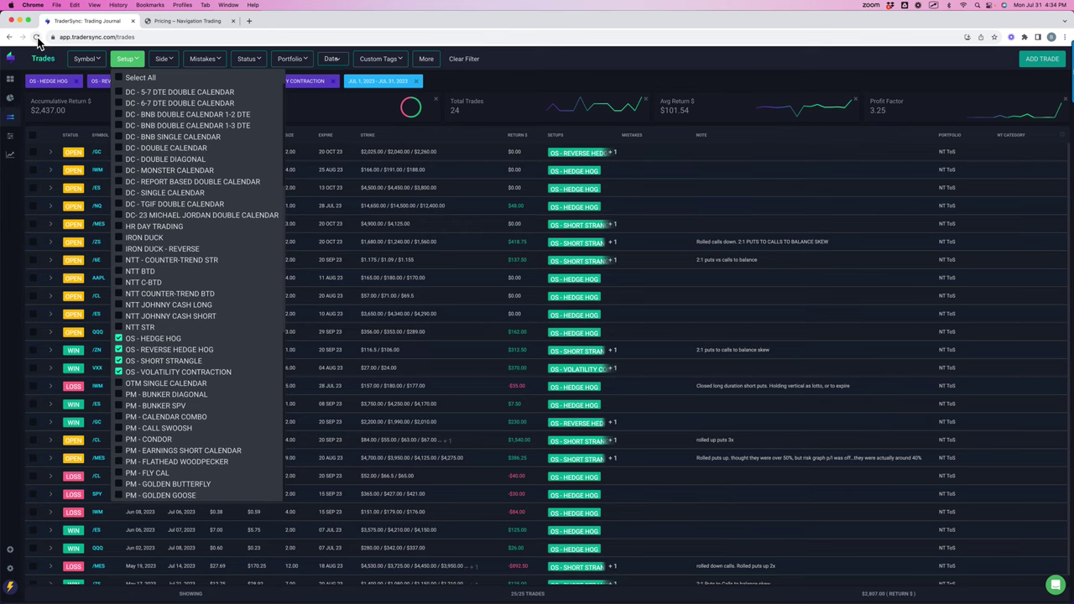
{"action": "left_click", "coordinate": [37, 38]}
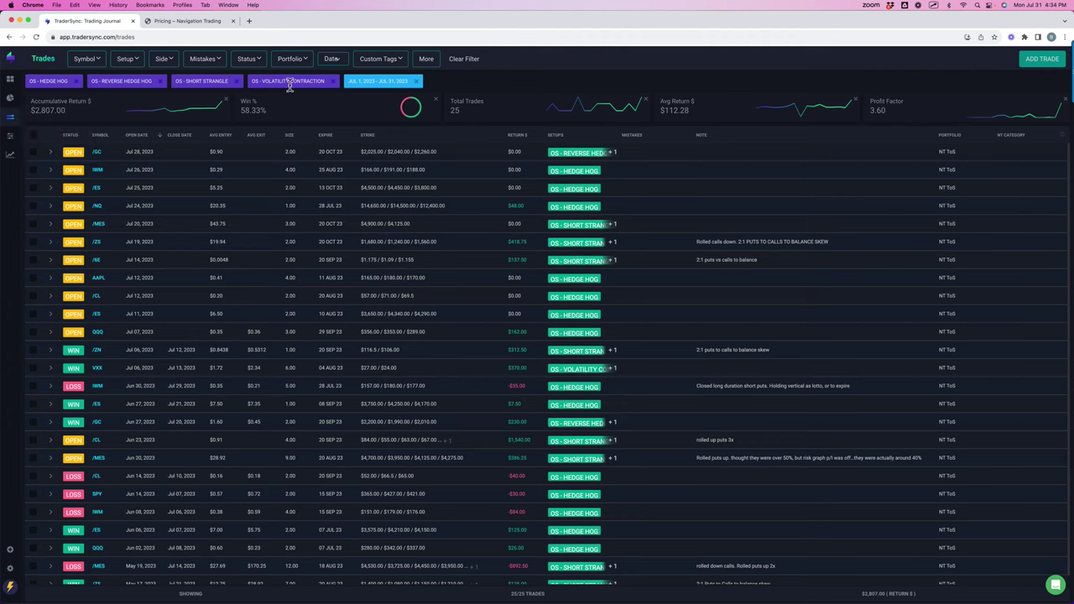
Limit the trade status to WIN and LOSS, then reload the page
{"action": "left_click", "coordinate": [249, 62]}
{"action": "left_click", "coordinate": [247, 89]}
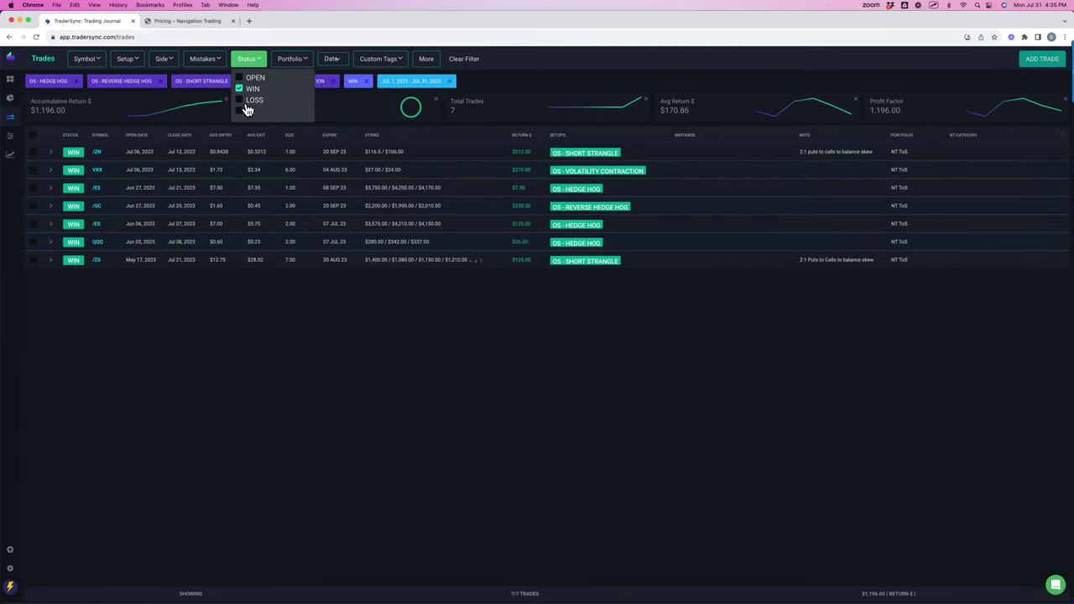
{"action": "left_click", "coordinate": [247, 102]}
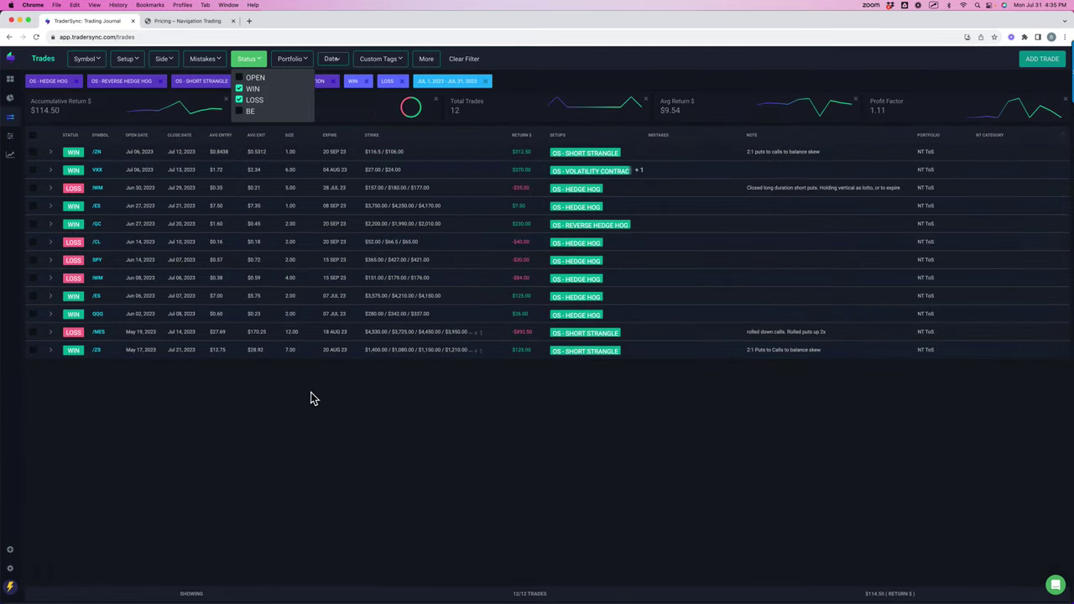
{"action": "left_click", "coordinate": [311, 398]}
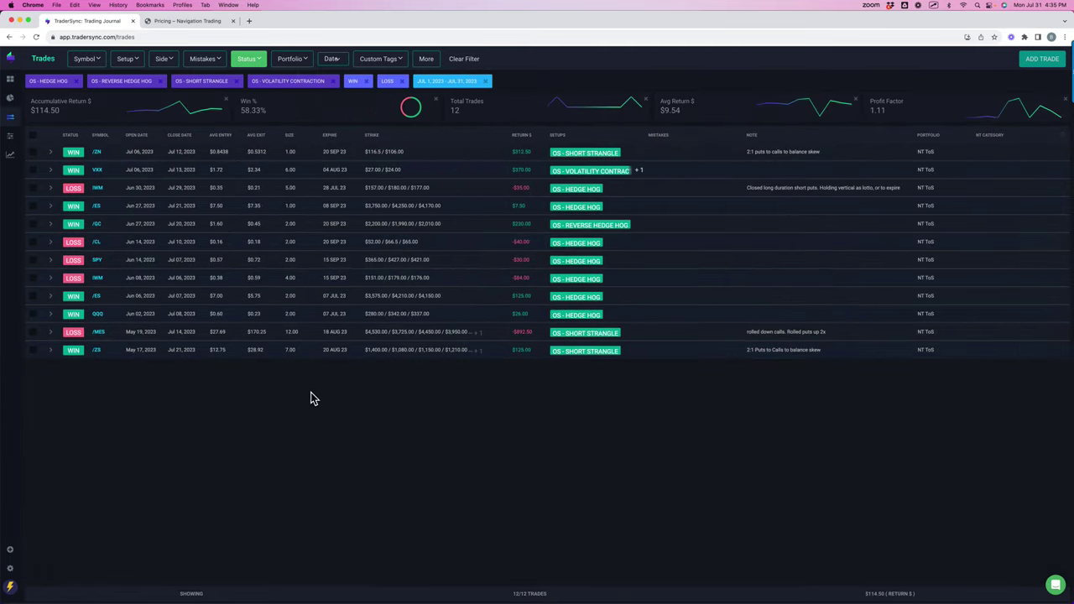
{"action": "left_click", "coordinate": [37, 38]}
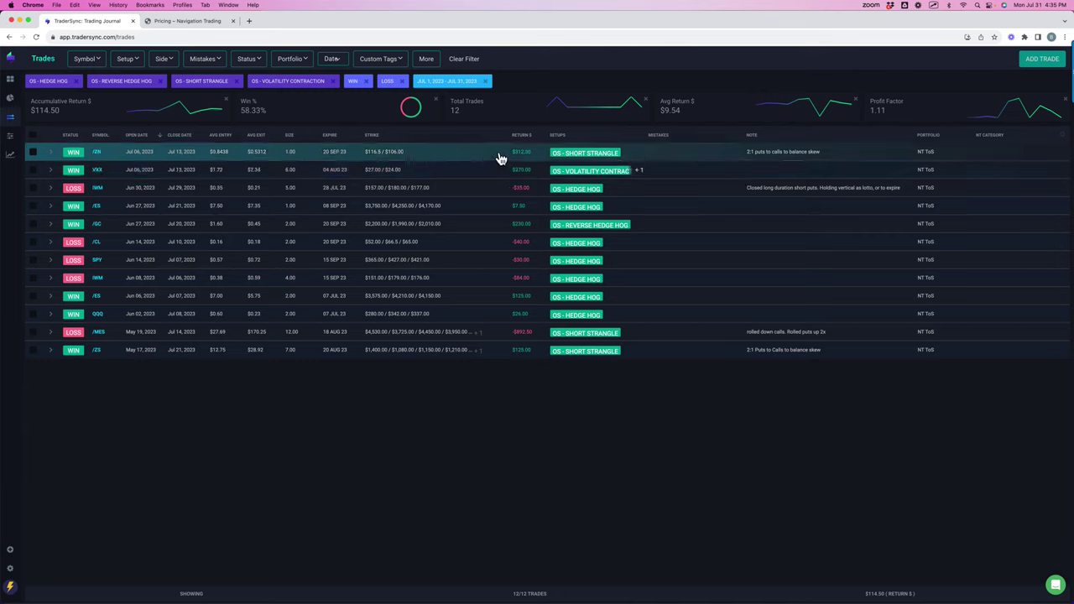
Highlight the resulting summary figures for the 12 OS win/loss trades
{"action": "mouse_move", "coordinate": [495, 153]}
{"action": "left_mouse_down"}
{"action": "mouse_move", "coordinate": [521, 141]}
{"action": "mouse_move", "coordinate": [540, 165]}
{"action": "left_mouse_up"}
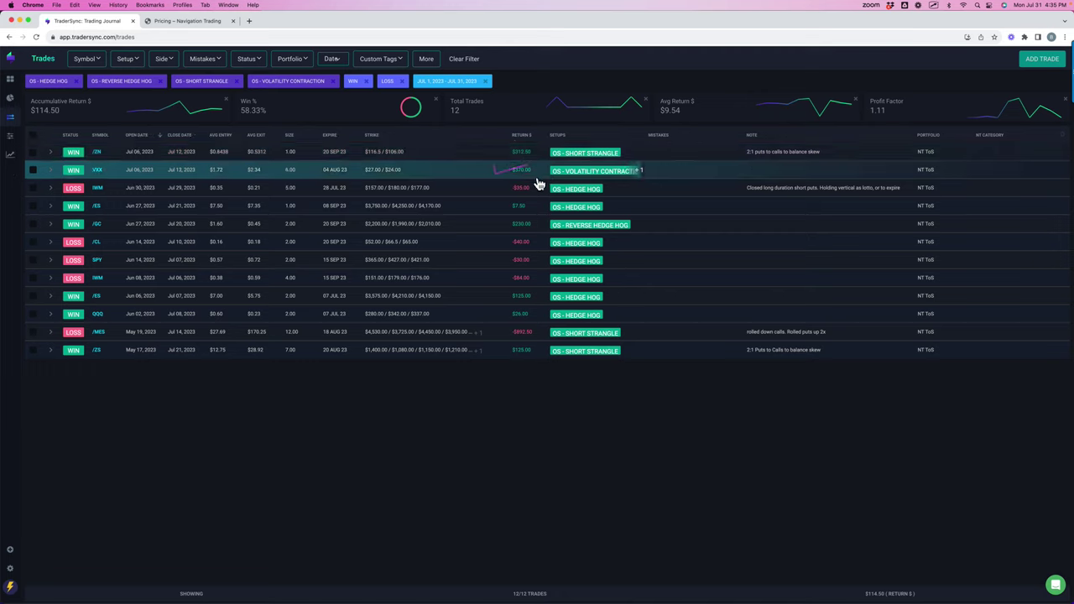
{"action": "left_click_drag", "start_coordinate": [509, 195], "coordinate": [551, 194]}
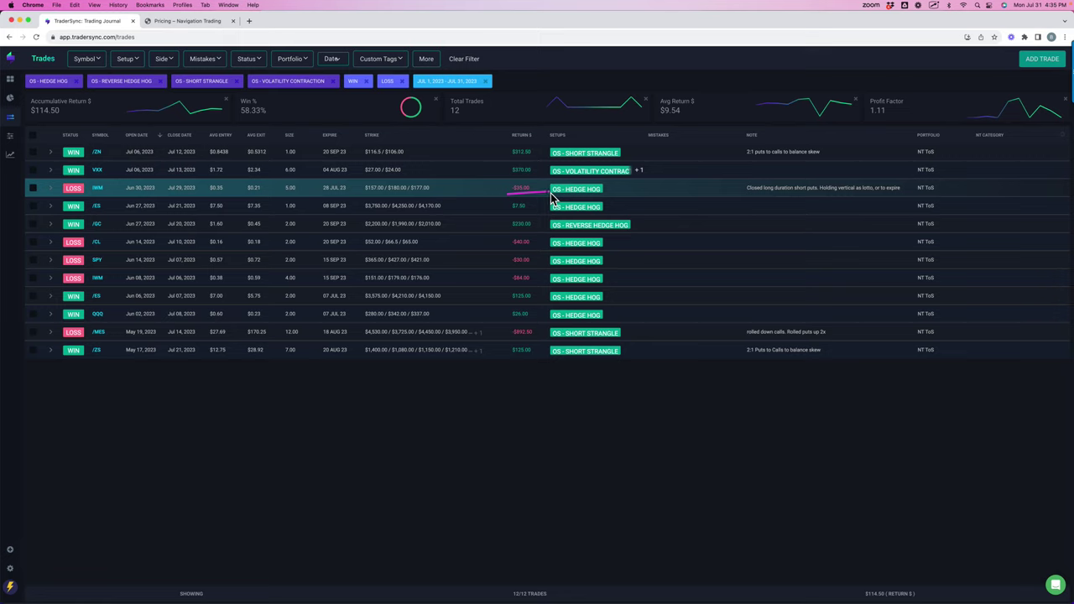
{"action": "mouse_move", "coordinate": [489, 206]}
{"action": "left_mouse_down"}
{"action": "mouse_move", "coordinate": [507, 204]}
{"action": "mouse_move", "coordinate": [526, 225]}
{"action": "left_mouse_up"}
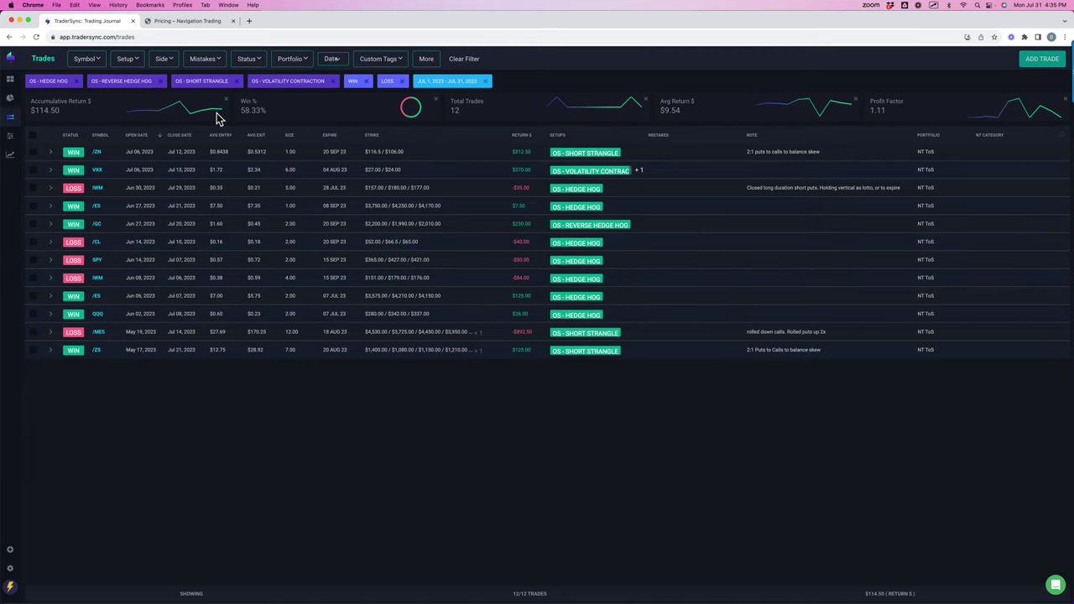
Switch to the Pricing – Navigation Trading tab and mark the membership plans
{"action": "left_click", "coordinate": [195, 27]}
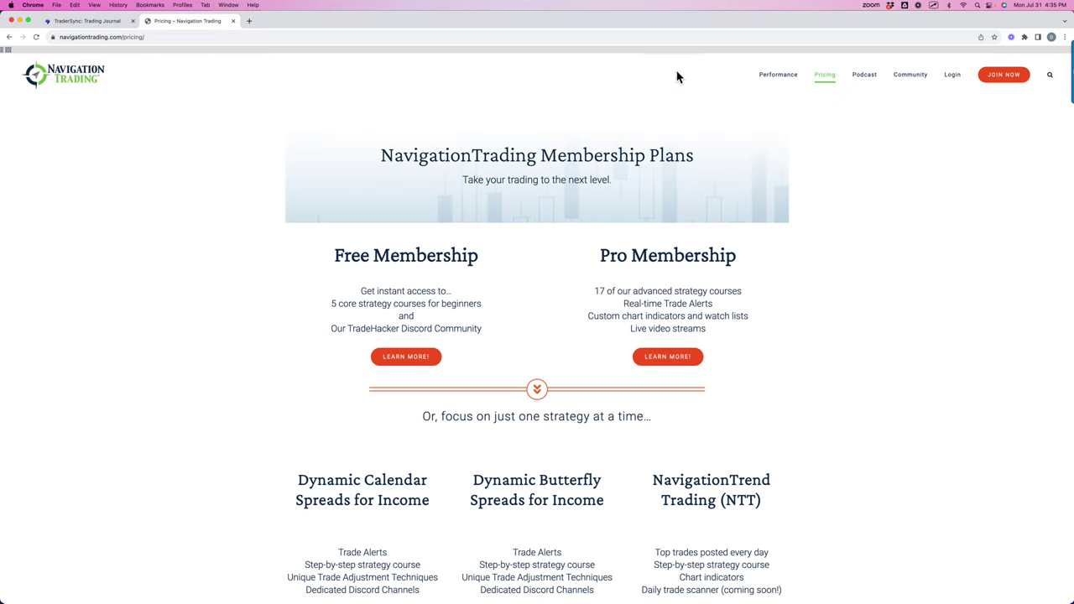
{"action": "left_click_drag", "start_coordinate": [839, 64], "coordinate": [840, 67]}
{"action": "left_click_drag", "start_coordinate": [334, 312], "coordinate": [456, 316]}
{"action": "mouse_move", "coordinate": [788, 284]}
{"action": "left_mouse_down"}
{"action": "mouse_move", "coordinate": [708, 224]}
{"action": "mouse_move", "coordinate": [551, 284]}
{"action": "mouse_move", "coordinate": [710, 371]}
{"action": "mouse_move", "coordinate": [785, 287]}
{"action": "left_mouse_up"}
Scroll through the single-strategy offerings, marking each card, including Option Selling Strategies
{"action": "scroll", "coordinate": [687, 323], "scroll_direction": "down", "scroll_amount": 4}
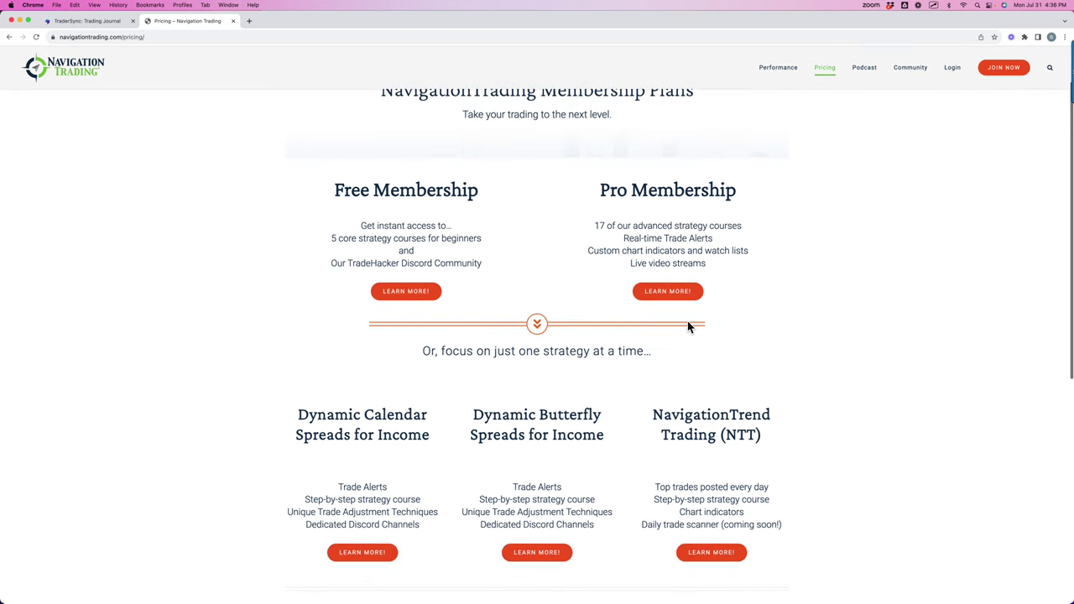
{"action": "scroll", "coordinate": [688, 324], "scroll_direction": "down", "scroll_amount": 3}
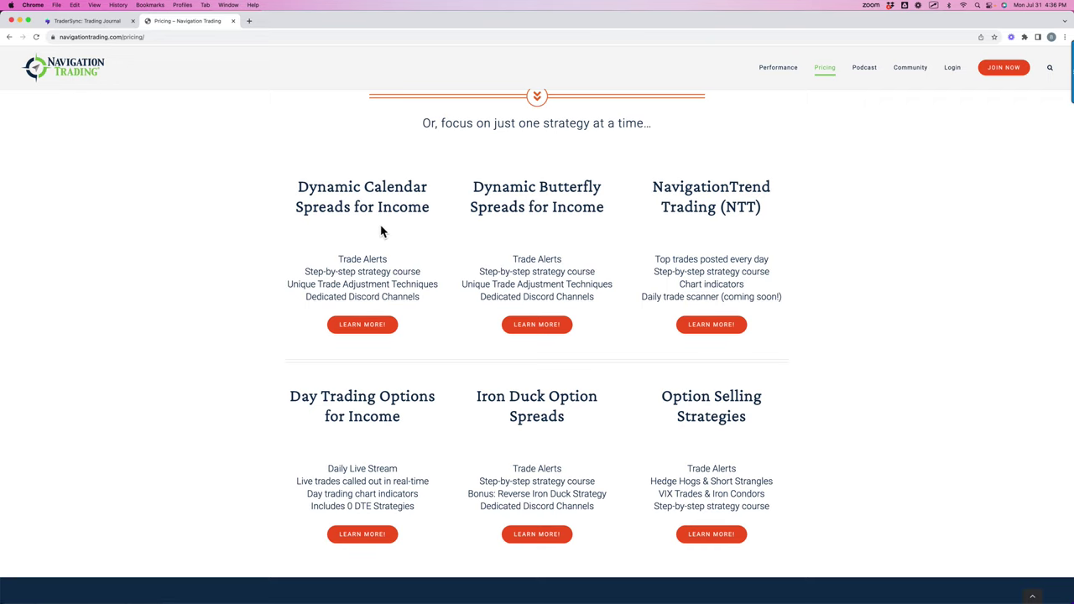
{"action": "mouse_move", "coordinate": [369, 225]}
{"action": "left_mouse_down"}
{"action": "mouse_move", "coordinate": [371, 237]}
{"action": "mouse_move", "coordinate": [433, 202]}
{"action": "left_mouse_up"}
{"action": "mouse_move", "coordinate": [556, 232]}
{"action": "left_mouse_down"}
{"action": "mouse_move", "coordinate": [555, 242]}
{"action": "mouse_move", "coordinate": [604, 214]}
{"action": "left_mouse_up"}
{"action": "left_click_drag", "start_coordinate": [728, 231], "coordinate": [800, 202]}
{"action": "left_click_drag", "start_coordinate": [369, 439], "coordinate": [430, 408]}
{"action": "mouse_move", "coordinate": [420, 504]}
{"action": "left_mouse_down"}
{"action": "mouse_move", "coordinate": [302, 514]}
{"action": "mouse_move", "coordinate": [411, 506]}
{"action": "left_mouse_up"}
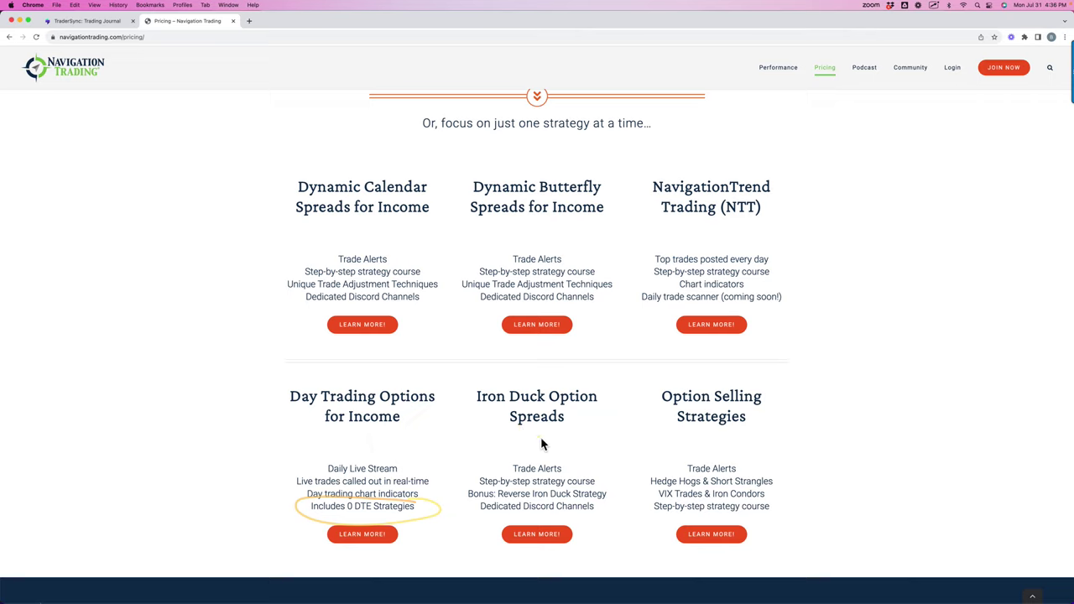
{"action": "left_click_drag", "start_coordinate": [541, 445], "coordinate": [604, 413]}
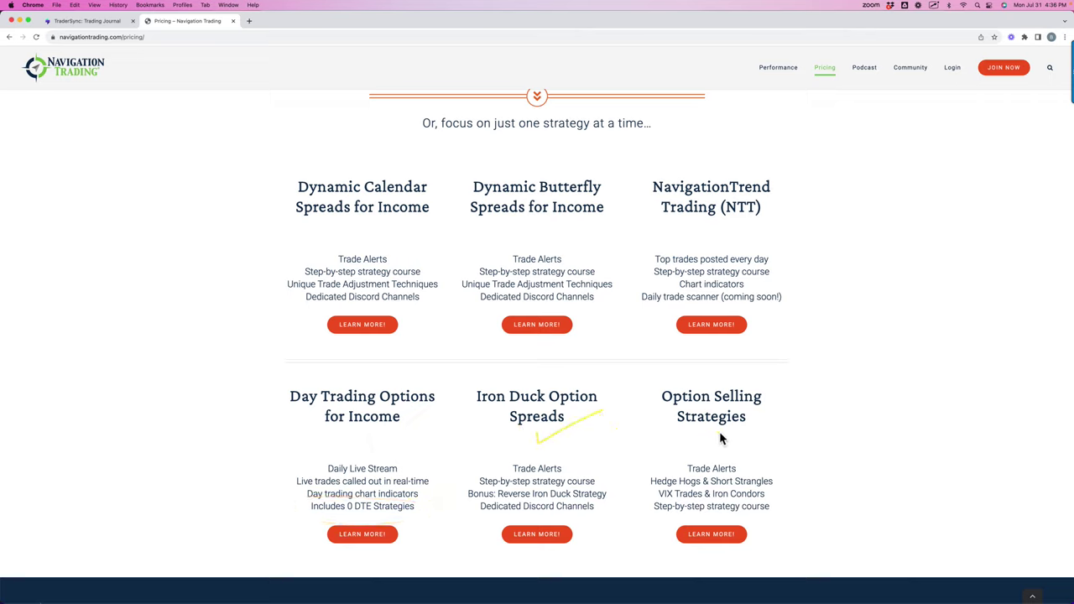
{"action": "left_click_drag", "start_coordinate": [720, 438], "coordinate": [762, 422]}
{"action": "left_click_drag", "start_coordinate": [663, 486], "coordinate": [748, 497]}
{"action": "scroll", "coordinate": [523, 177], "scroll_direction": "up", "scroll_amount": 5}
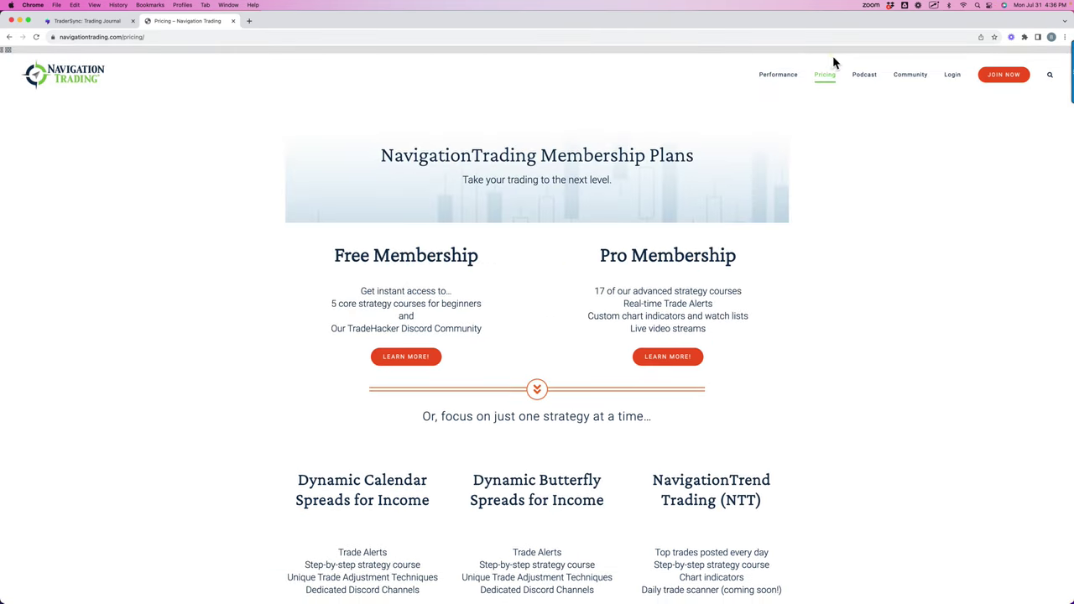
{"action": "mouse_move", "coordinate": [834, 64]}
{"action": "left_mouse_down"}
{"action": "mouse_move", "coordinate": [811, 106]}
{"action": "mouse_move", "coordinate": [835, 62]}
{"action": "left_mouse_up"}
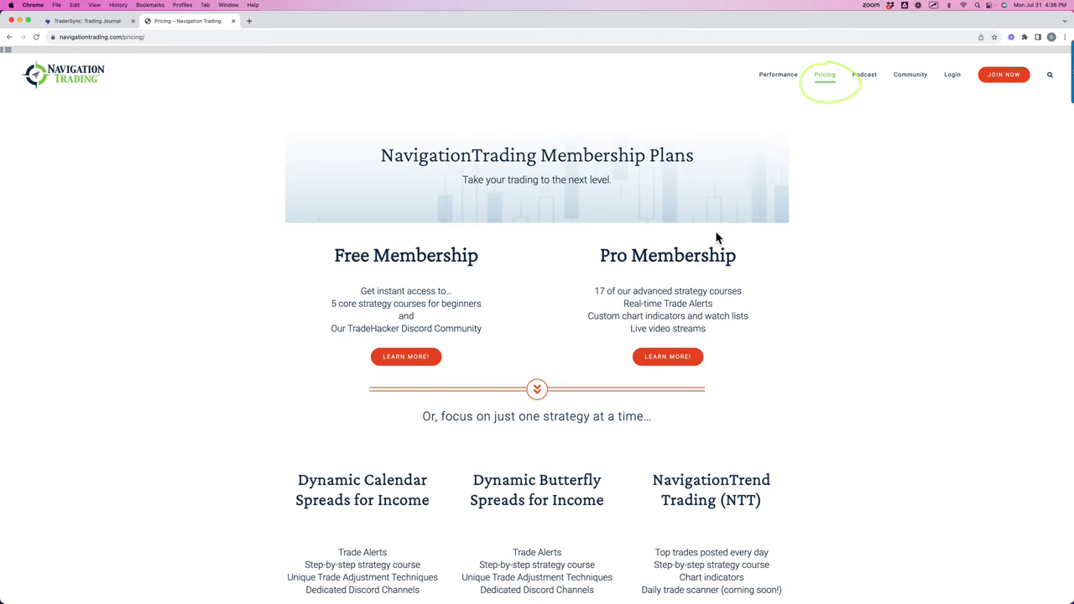